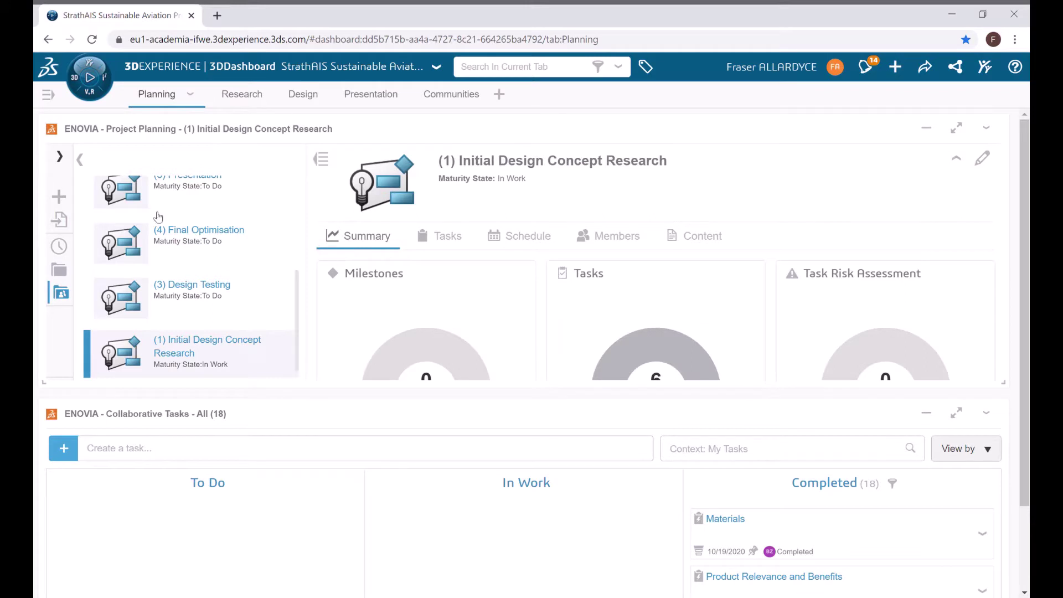
# Review the project's tasks, team members and the All Projects grid in a maximized Project Planning panel.
pyautogui.scroll(3, 158, 217)
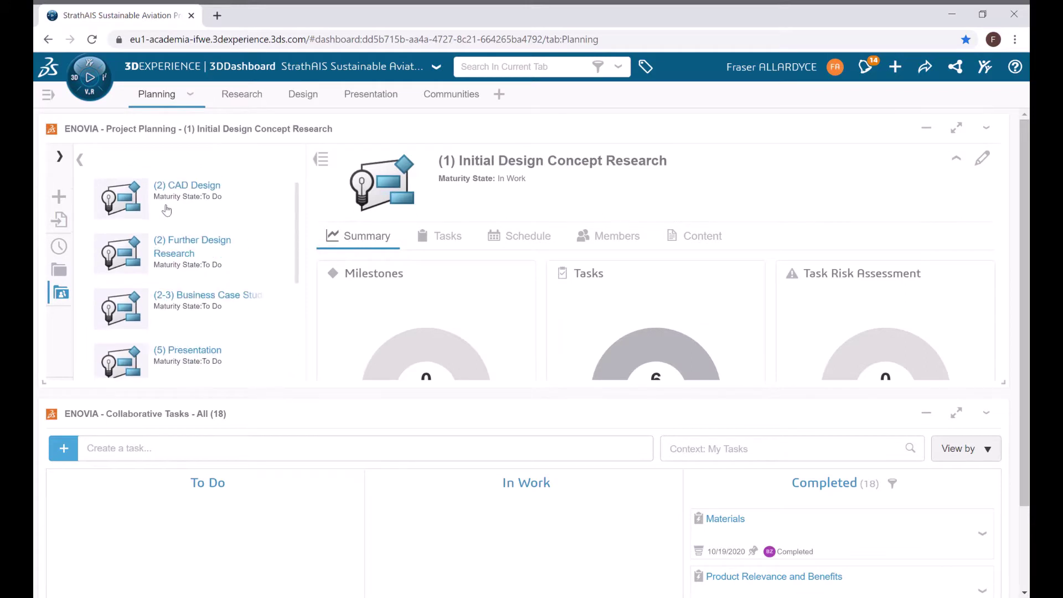
pyautogui.click(439, 236)
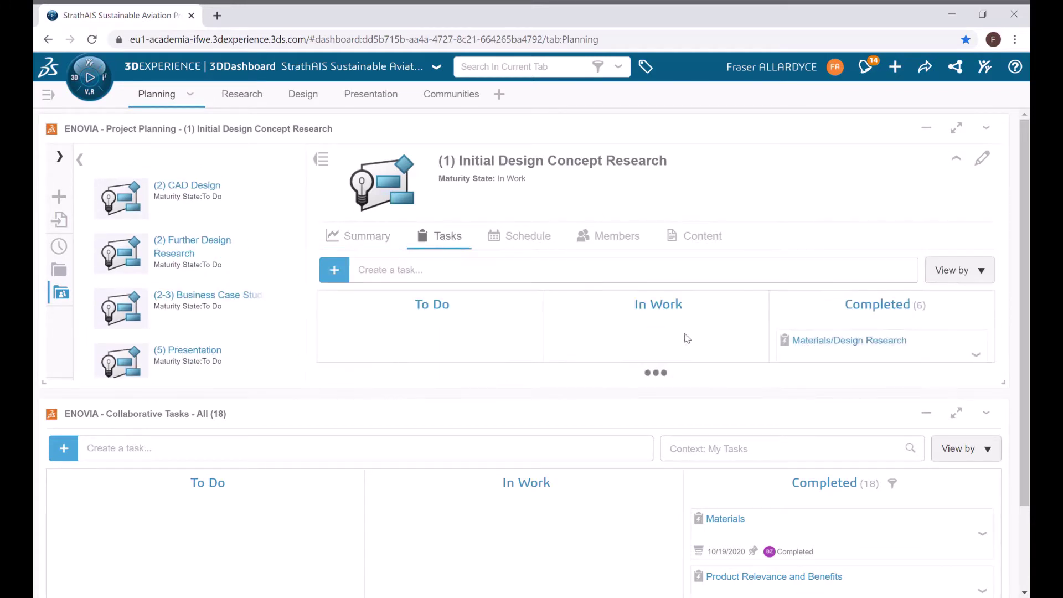
pyautogui.click(956, 127)
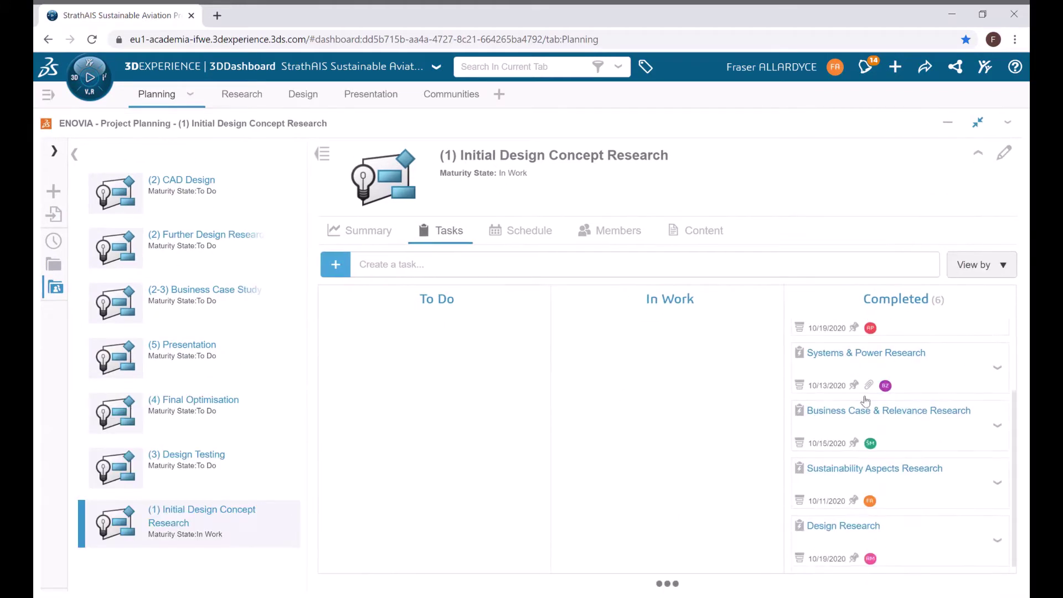
pyautogui.click(576, 234)
pyautogui.click(75, 154)
pyautogui.click(977, 122)
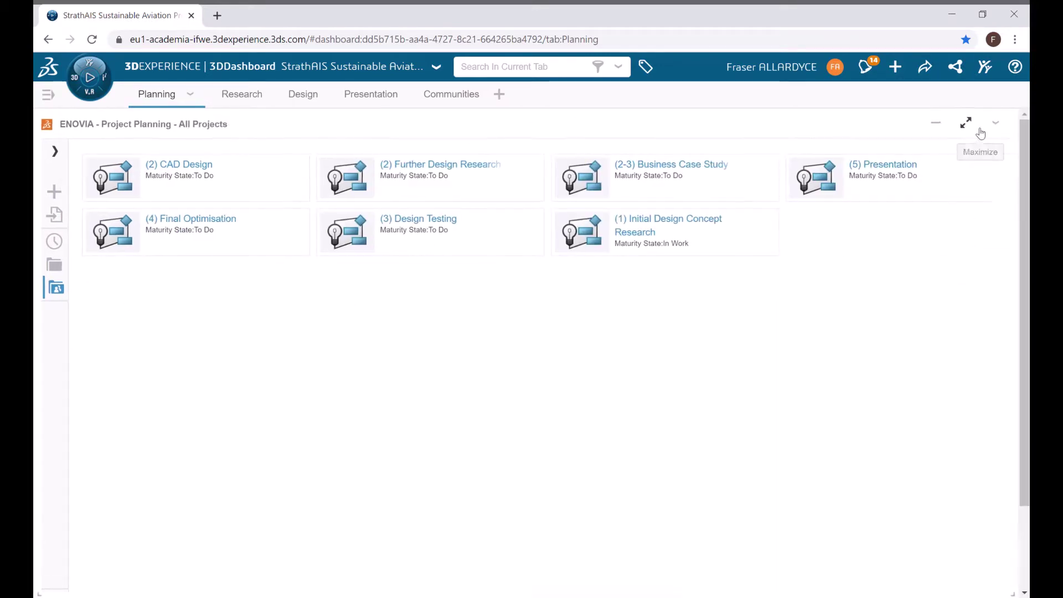
# Maximize and restore the Collaborative Tasks panel, then go to the Research page.
pyautogui.scroll(-2, 564, 396)
pyautogui.click(960, 311)
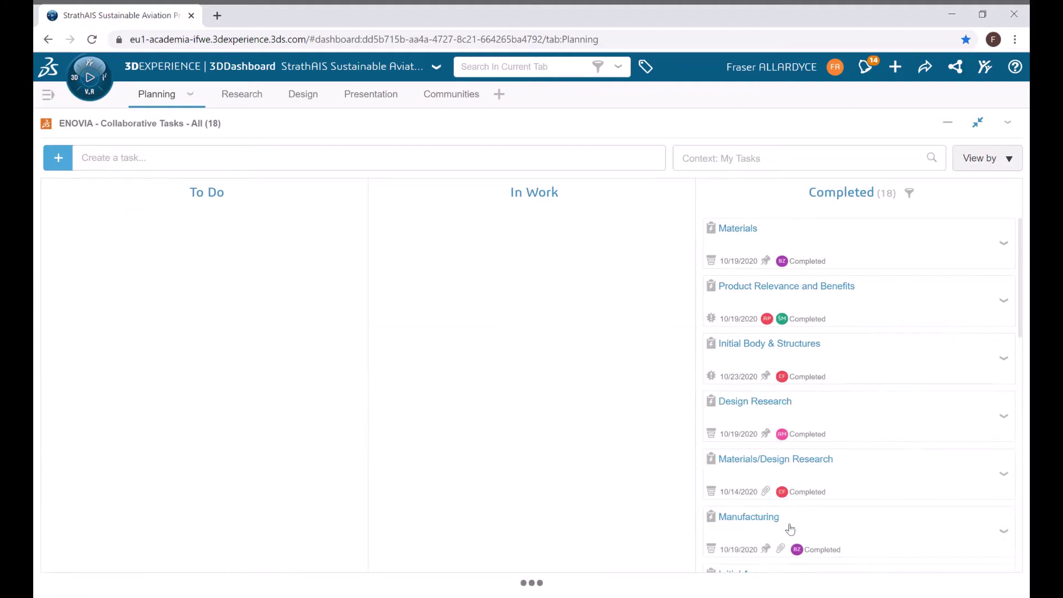
pyautogui.click(977, 122)
pyautogui.click(257, 98)
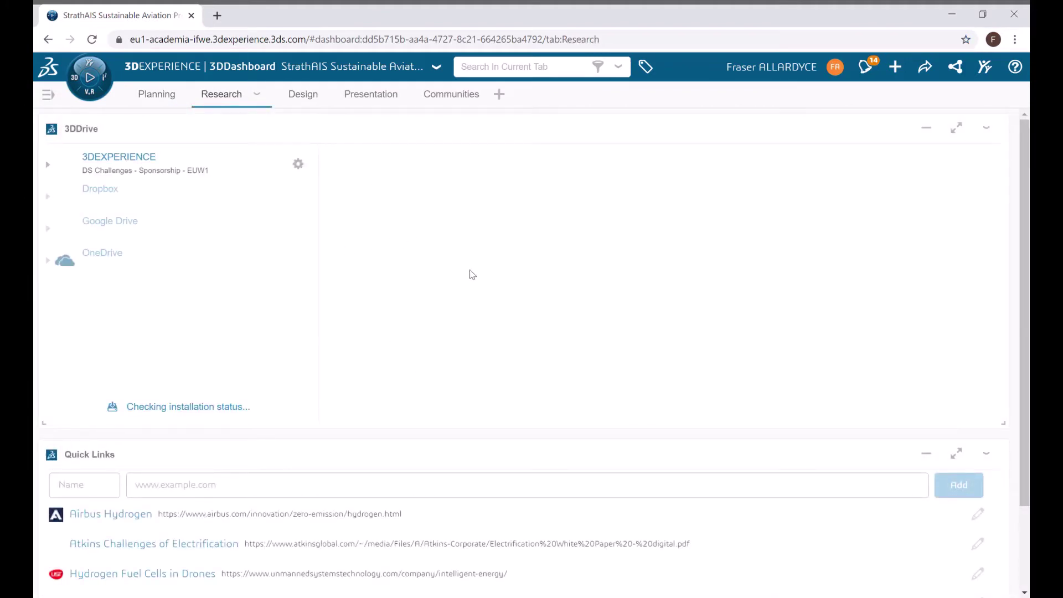
# Browse the 3DDrive files shared with me and the Research Quick Links.
pyautogui.click(144, 209)
pyautogui.scroll(-2, 312, 320)
pyautogui.scroll(-1, 330, 536)
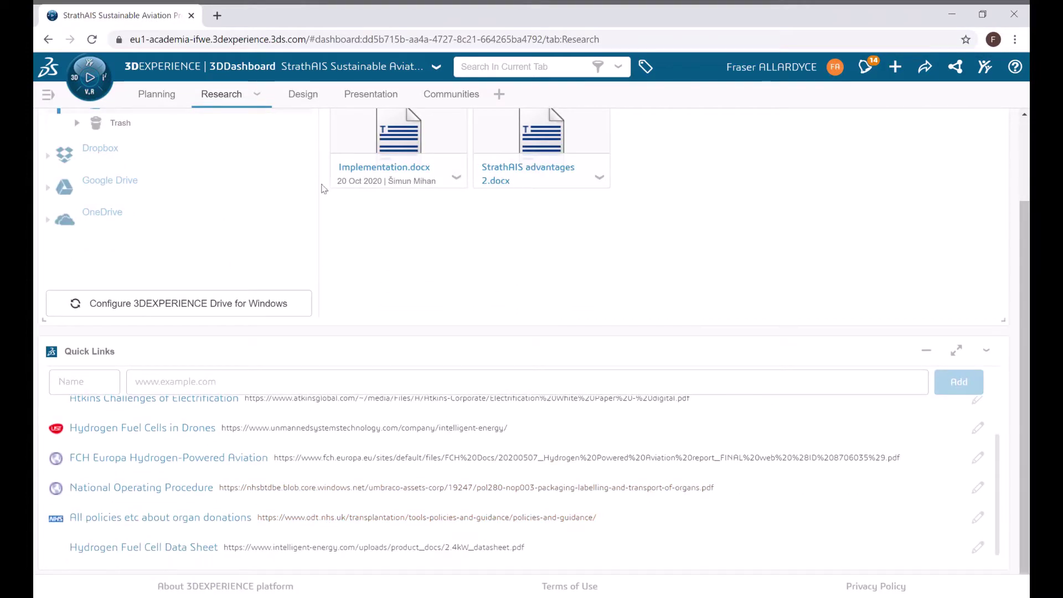
# Look through the Design and Presentation pages, then scroll the Communities 3DSwym feed.
pyautogui.click(303, 94)
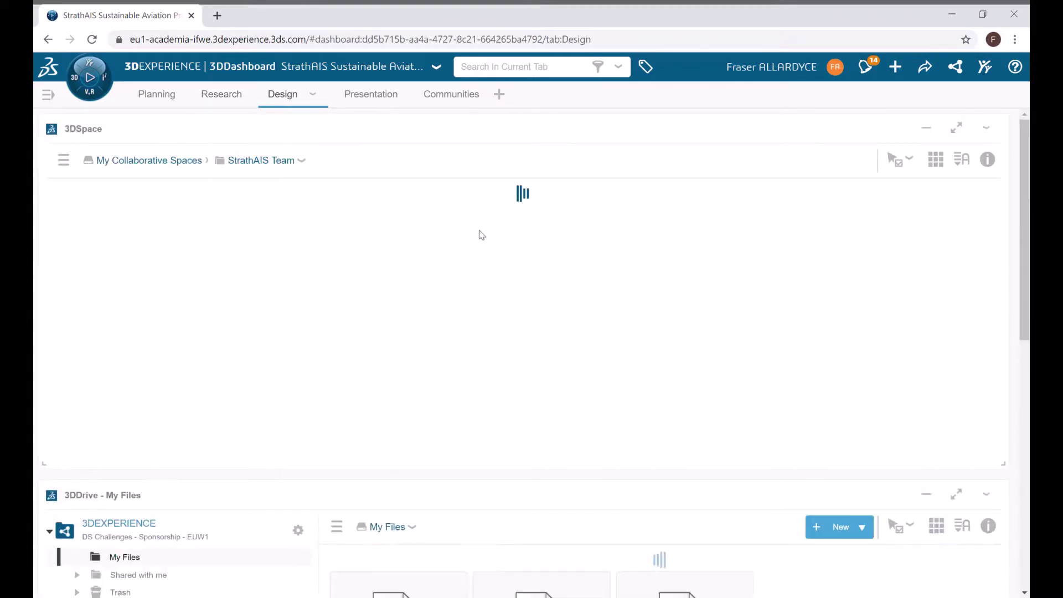
pyautogui.scroll(-2, 403, 380)
pyautogui.scroll(-8, 545, 564)
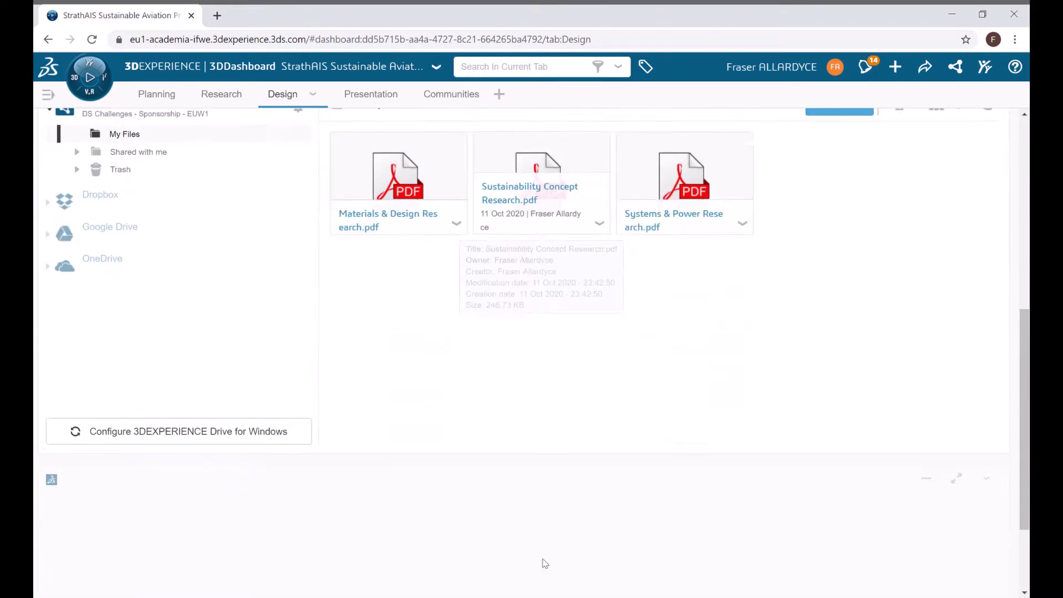
pyautogui.scroll(2, 417, 355)
pyautogui.click(367, 94)
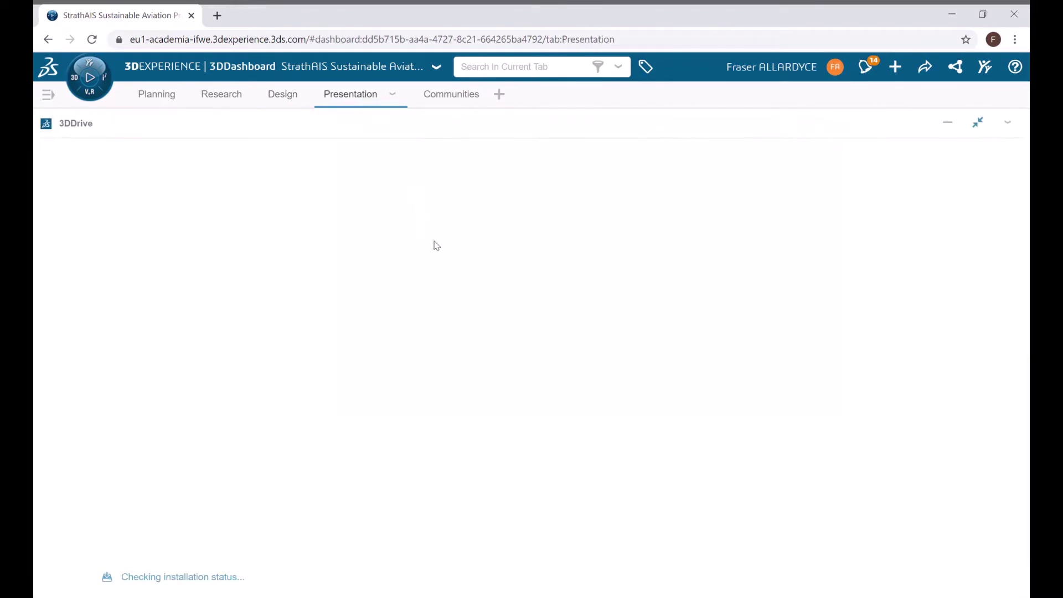
pyautogui.click(437, 97)
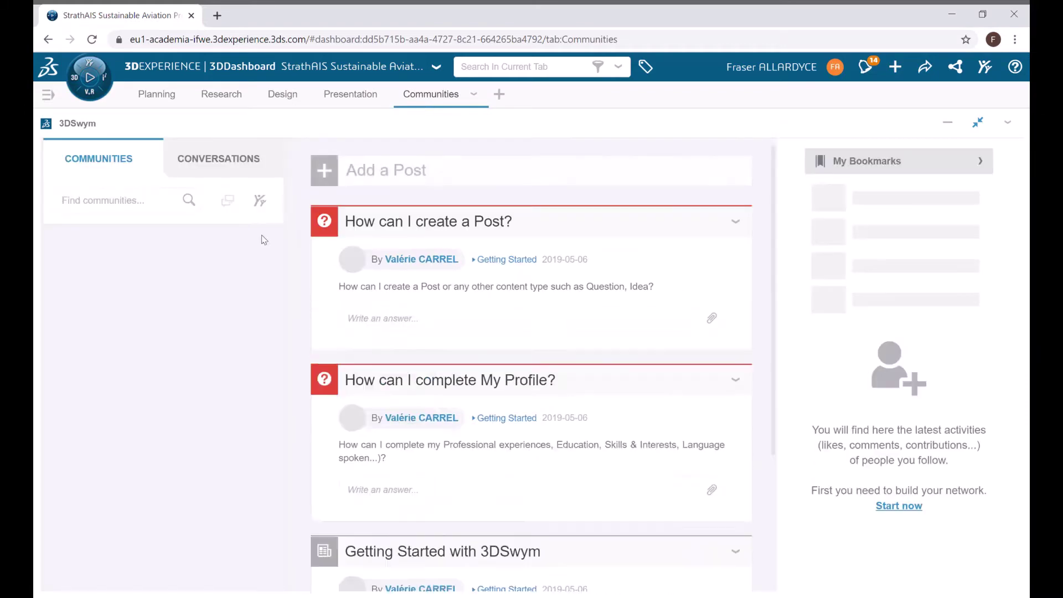
pyautogui.scroll(-10, 441, 381)
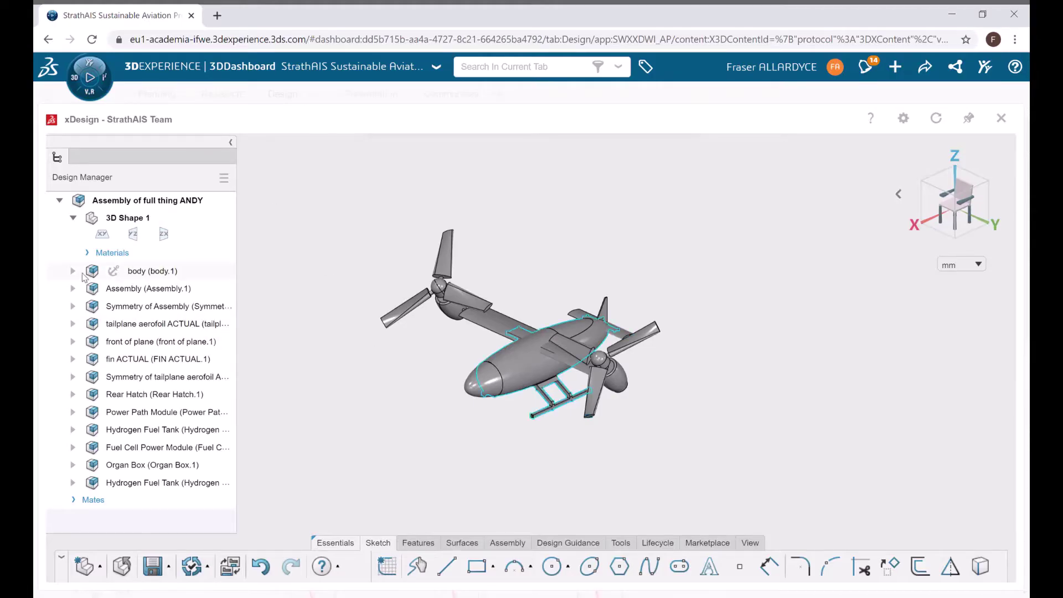
# Hide the drone's body and the front of plane nose cone to reveal the internal layout.
pyautogui.click(127, 274)
pyautogui.click(180, 226)
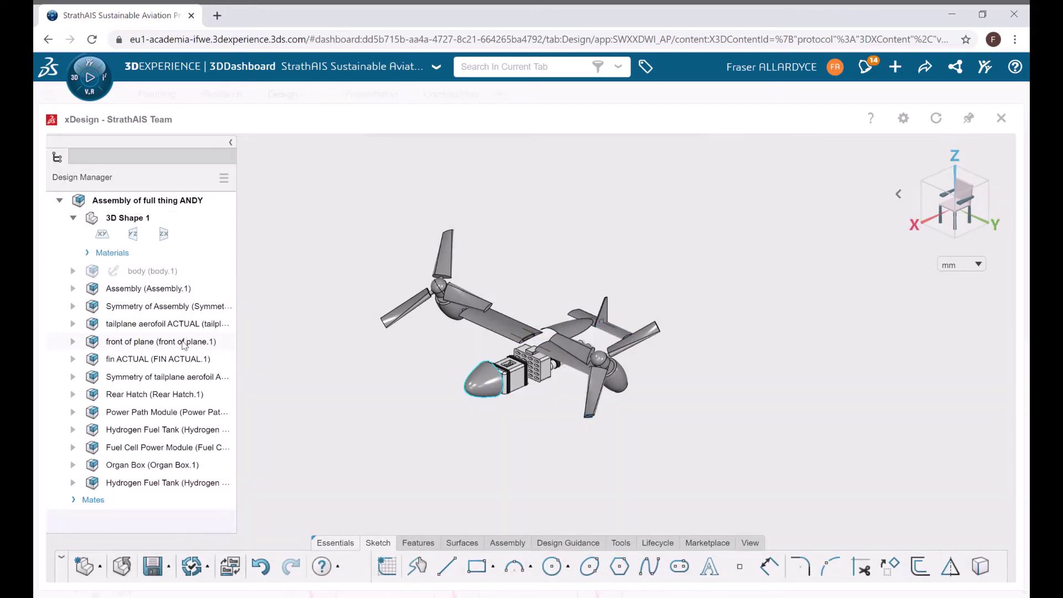
pyautogui.click(166, 341)
pyautogui.click(241, 298)
# Inspect the assembly from top, side and isometric views.
pyautogui.hotkey('ctrl', '5')
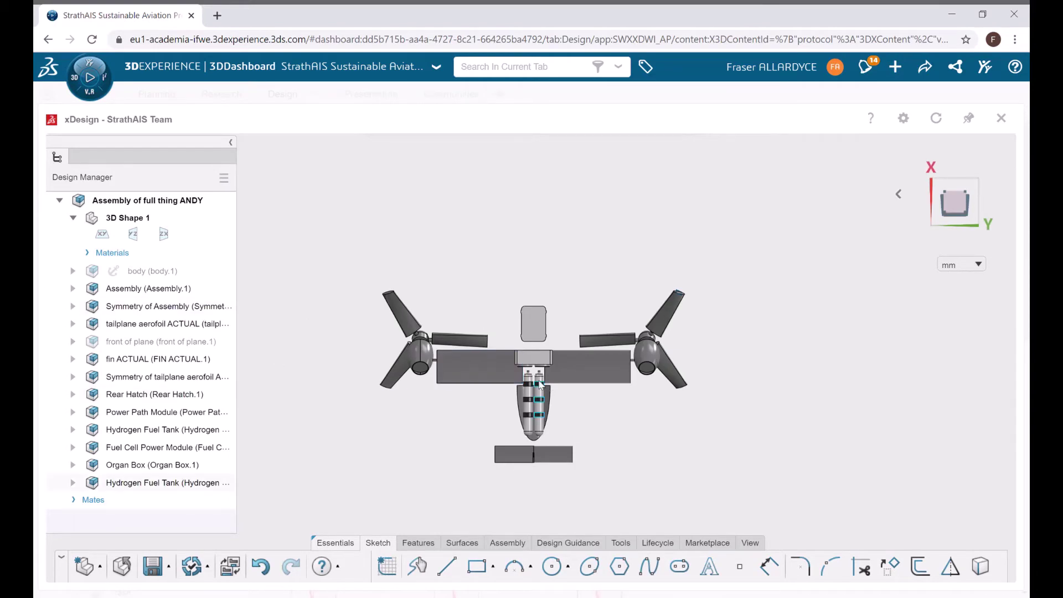
pyautogui.scroll(-5, 539, 384)
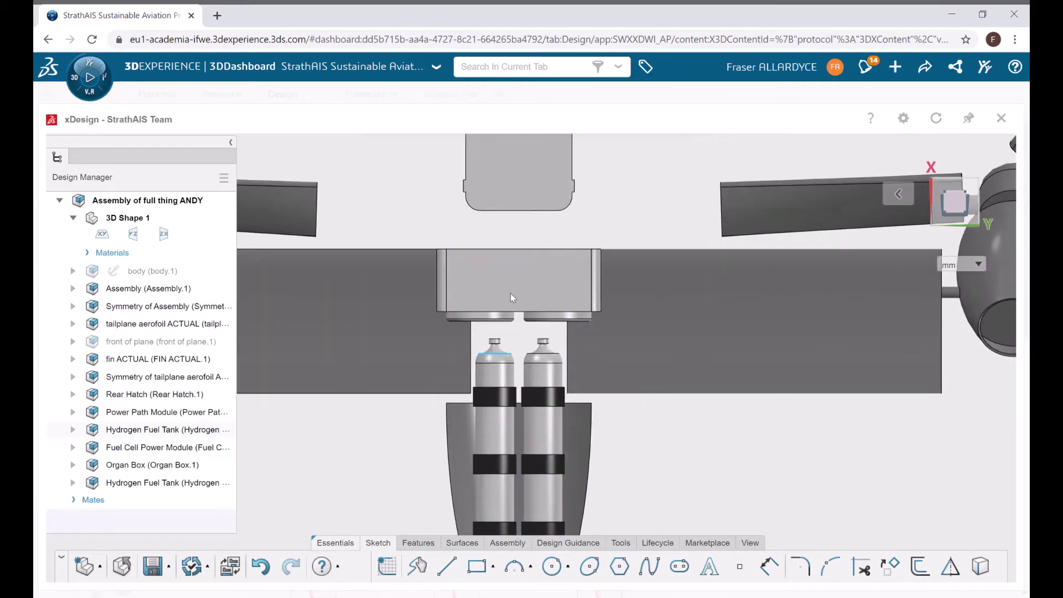
pyautogui.hotkey('ctrl', '3')
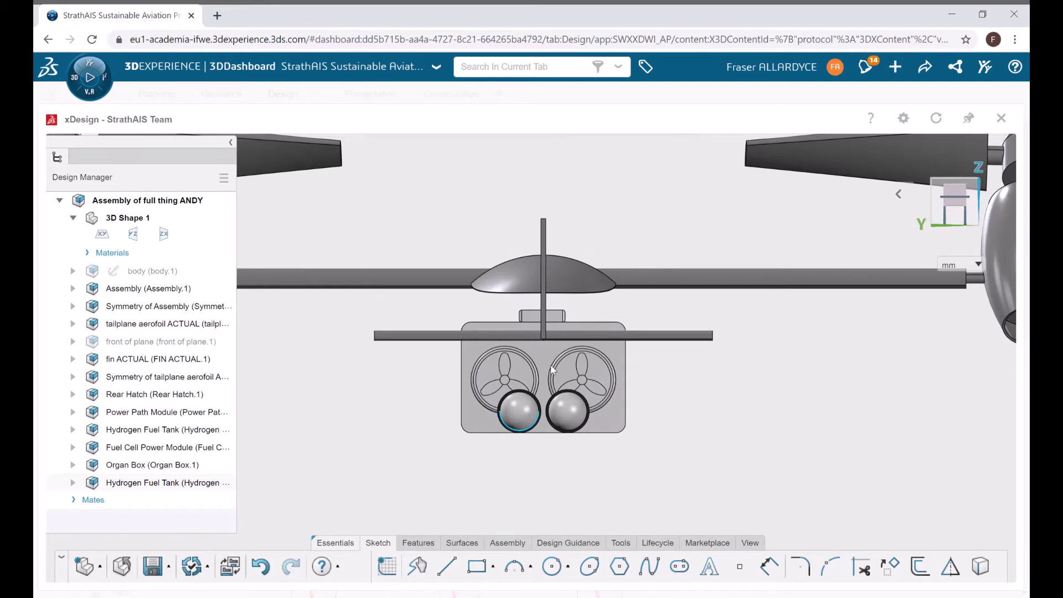
pyautogui.hotkey('ctrl', '7')
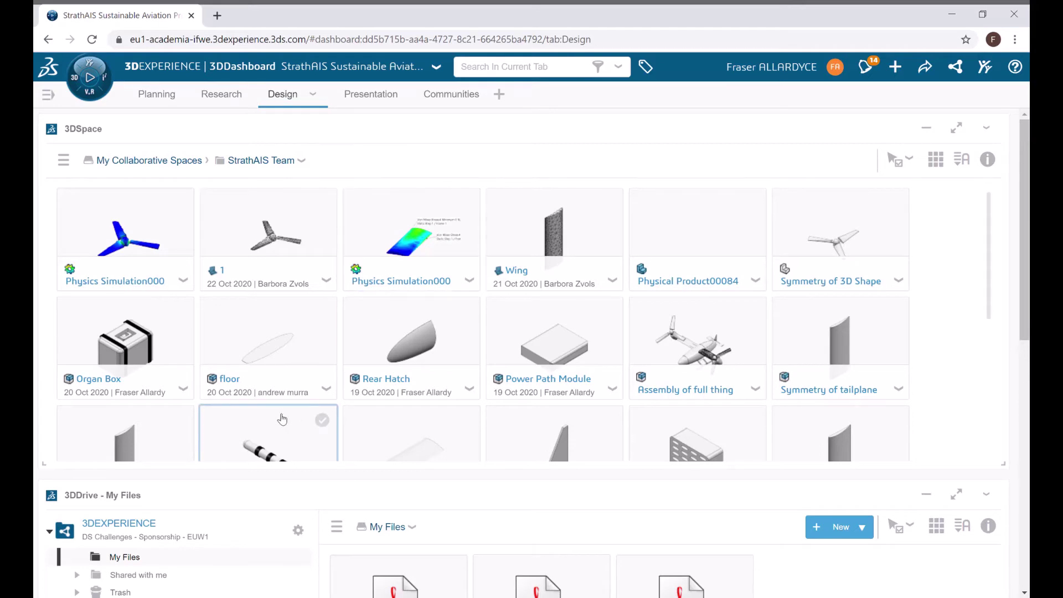
# Scroll the 3DSpace tiles down to the body part and bring up its options menu.
pyautogui.moveTo(600, 308)
pyautogui.scroll(-3, 599, 309)
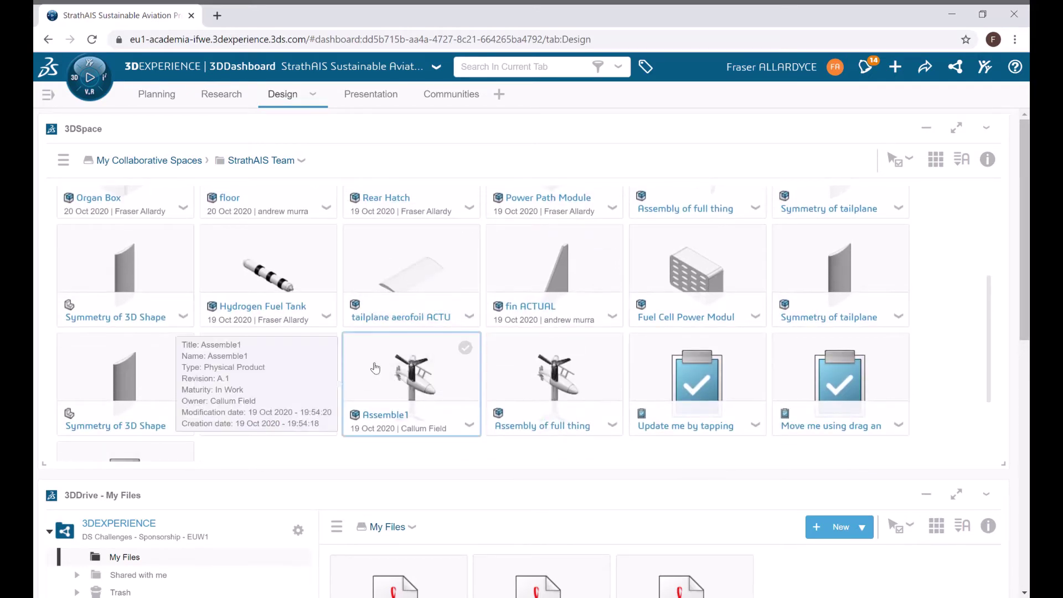
pyautogui.scroll(3, 374, 389)
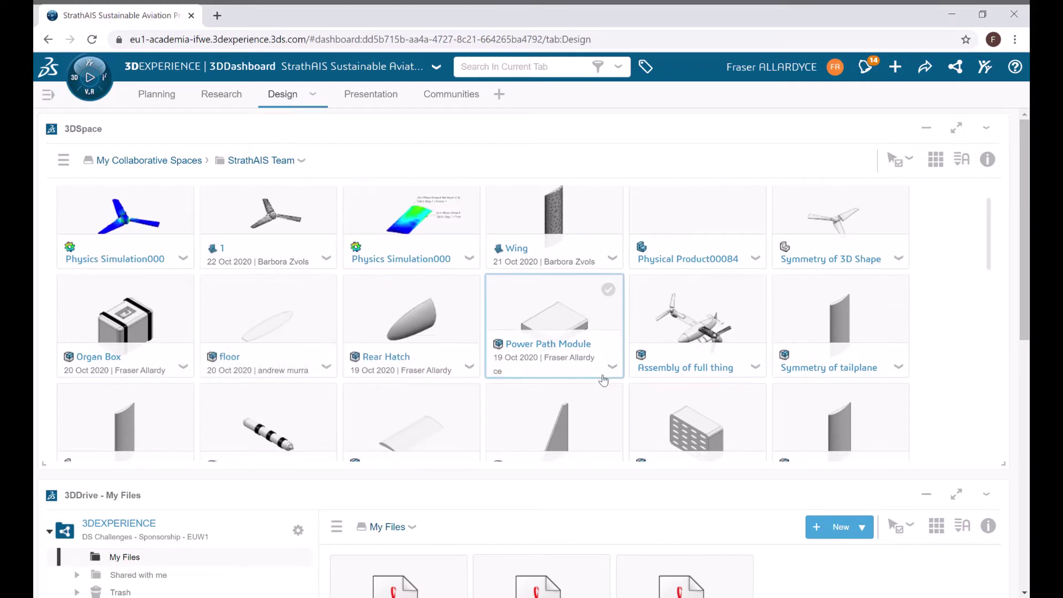
pyautogui.scroll(1, 609, 377)
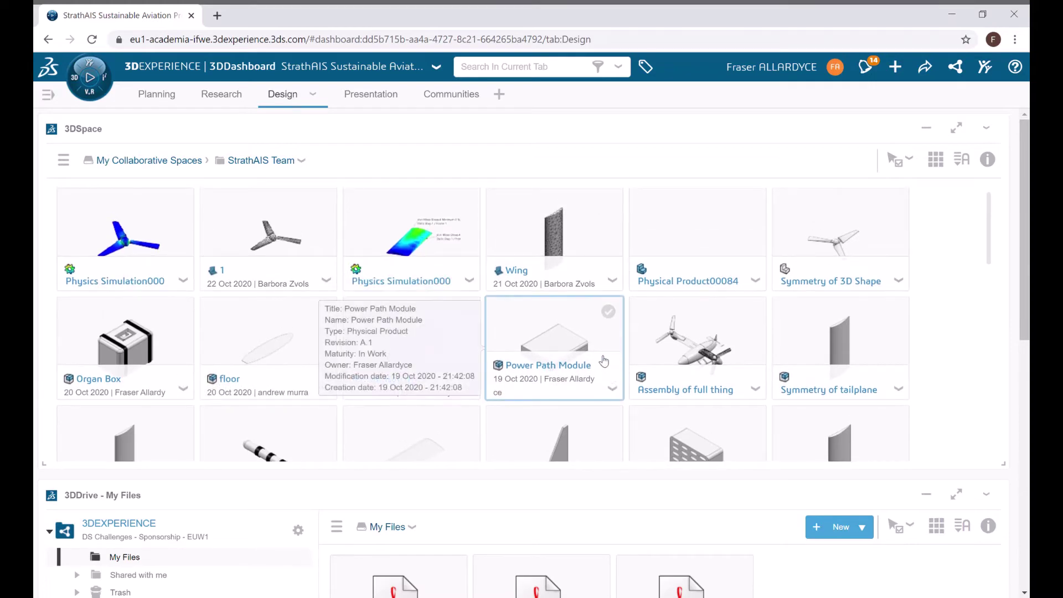
pyautogui.scroll(-2, 602, 281)
pyautogui.moveTo(602, 281)
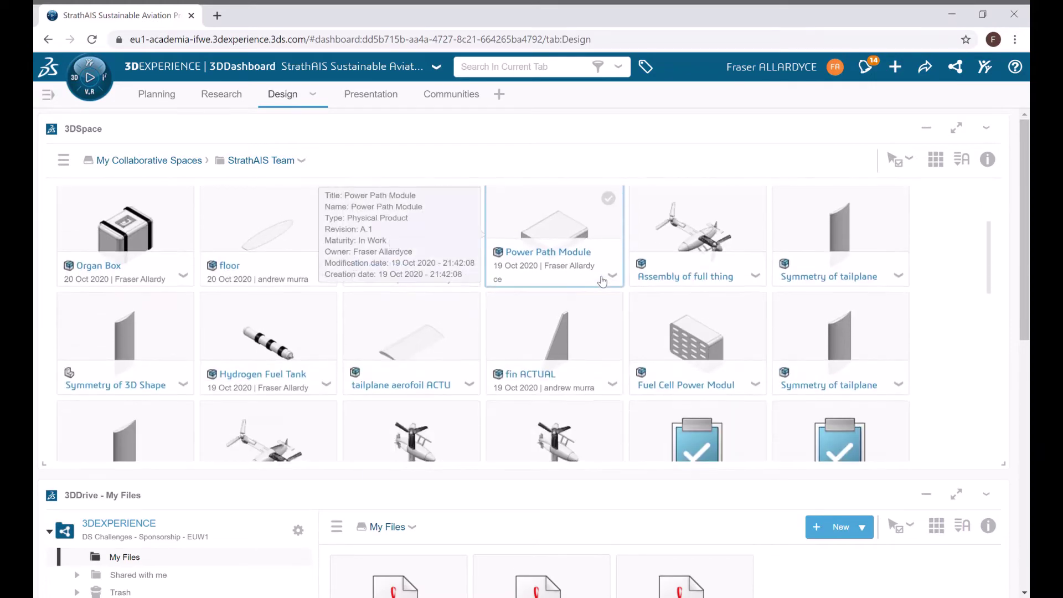
pyautogui.scroll(-4, 601, 281)
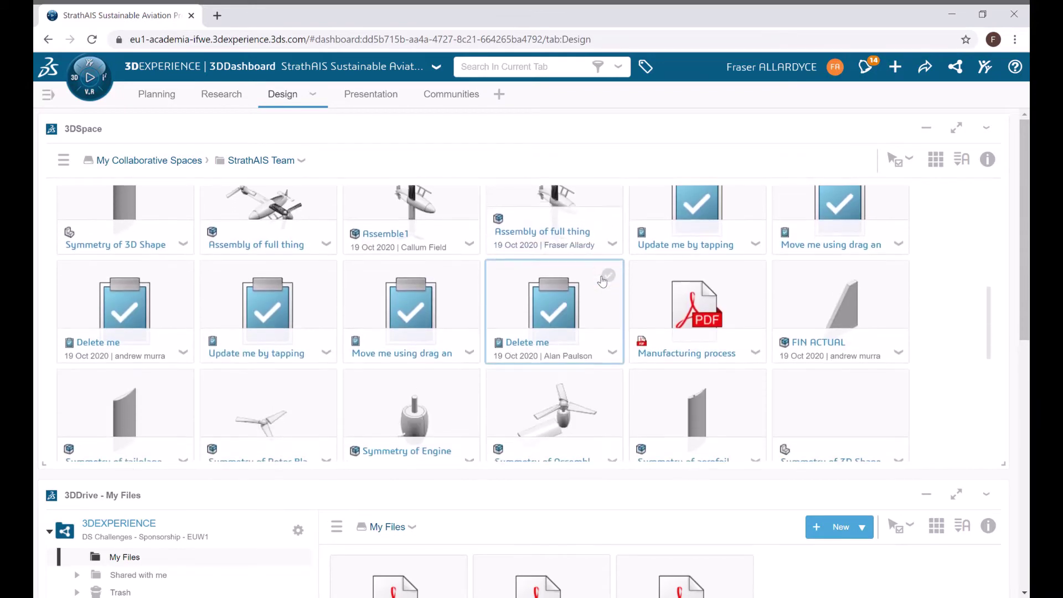
pyautogui.scroll(-4, 580, 352)
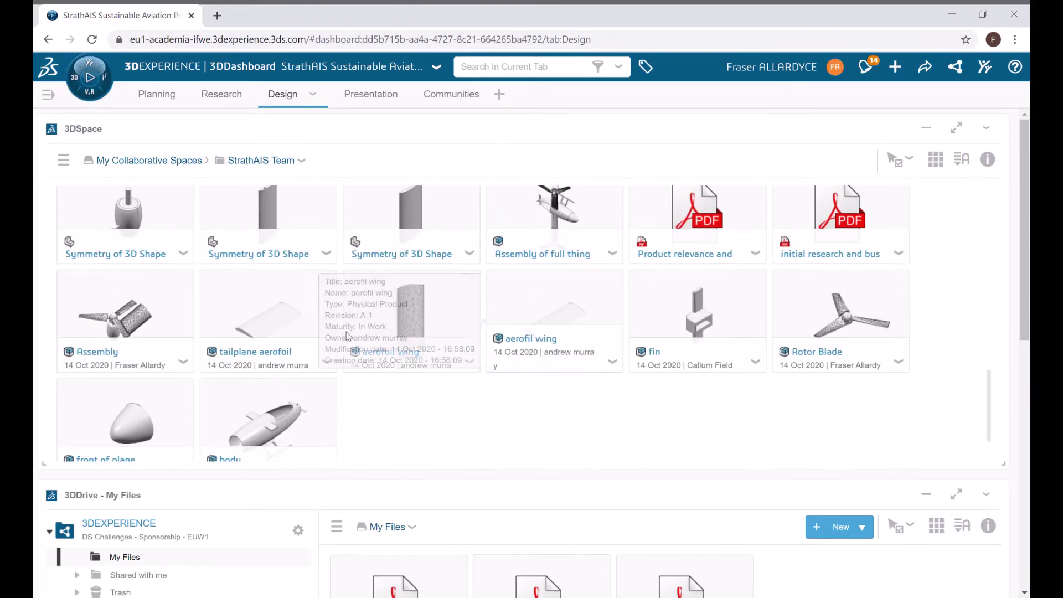
pyautogui.scroll(-1, 318, 412)
pyautogui.rightClick(336, 448)
# Launch xDesign from the 3D Designer role to open the body part.
pyautogui.moveTo(287, 446)
pyautogui.click(408, 449)
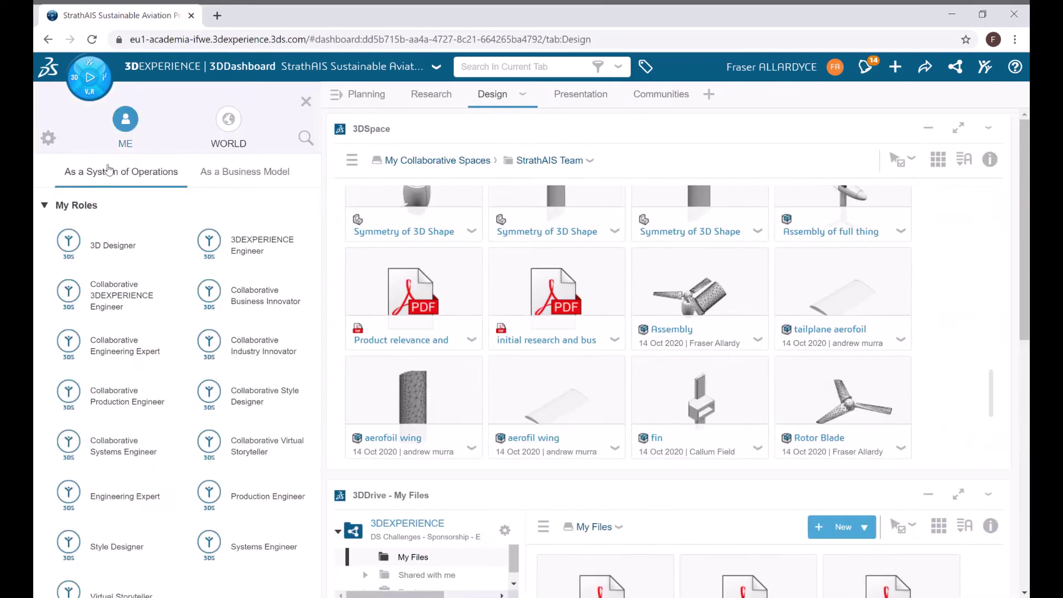
pyautogui.click(83, 240)
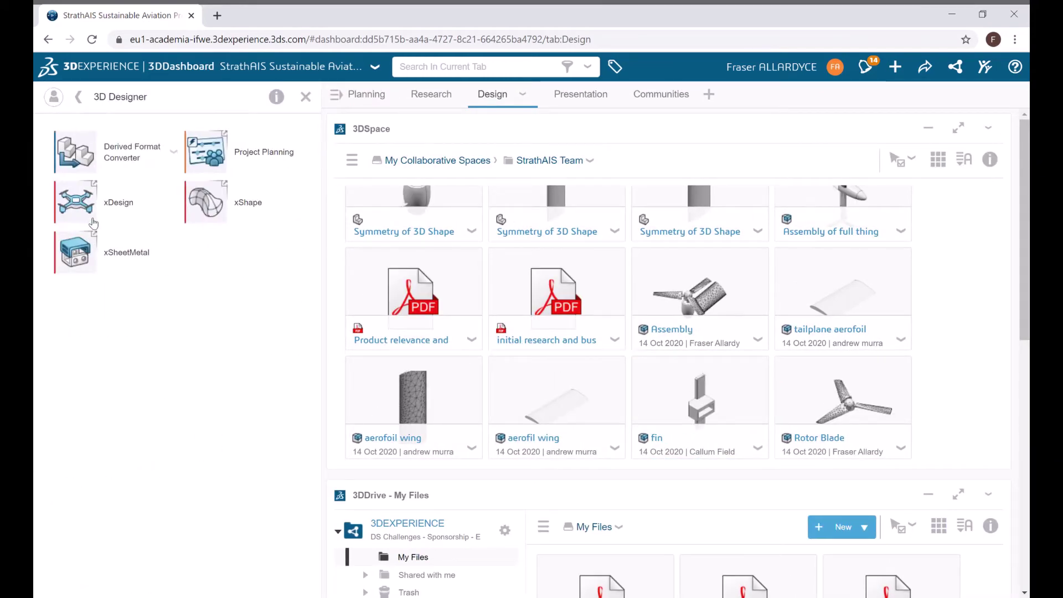
pyautogui.click(93, 223)
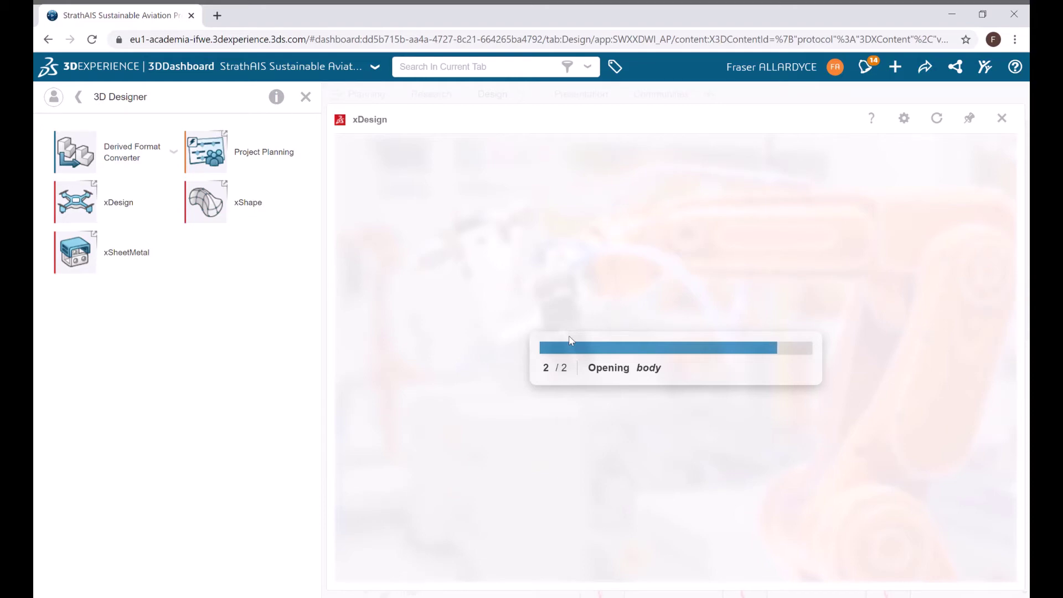
# Close the roles panel, select the body in the Design Manager and show its Material Browser.
pyautogui.click(306, 97)
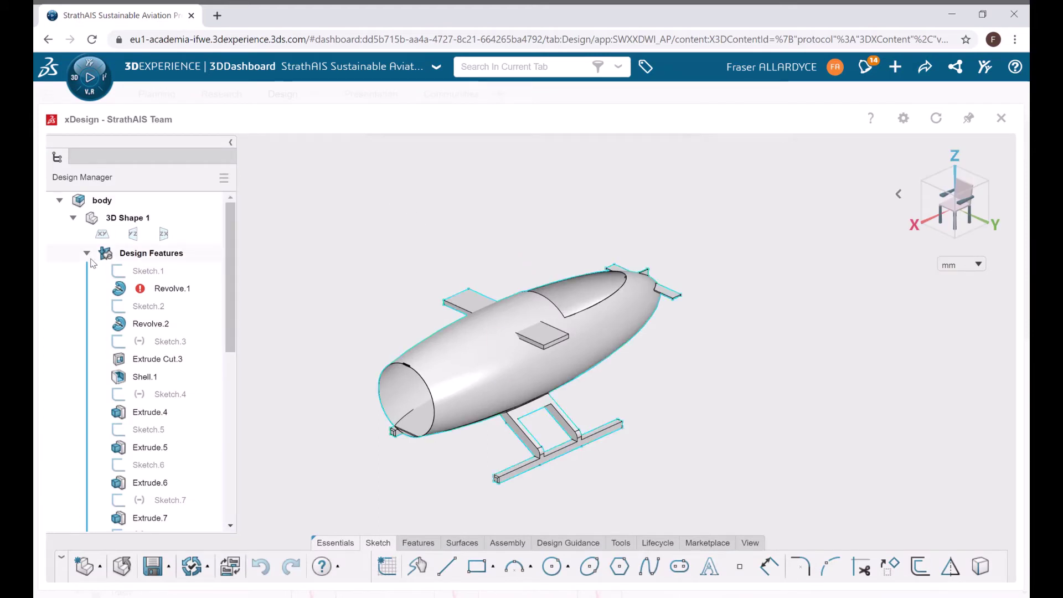
pyautogui.click(86, 253)
pyautogui.click(100, 202)
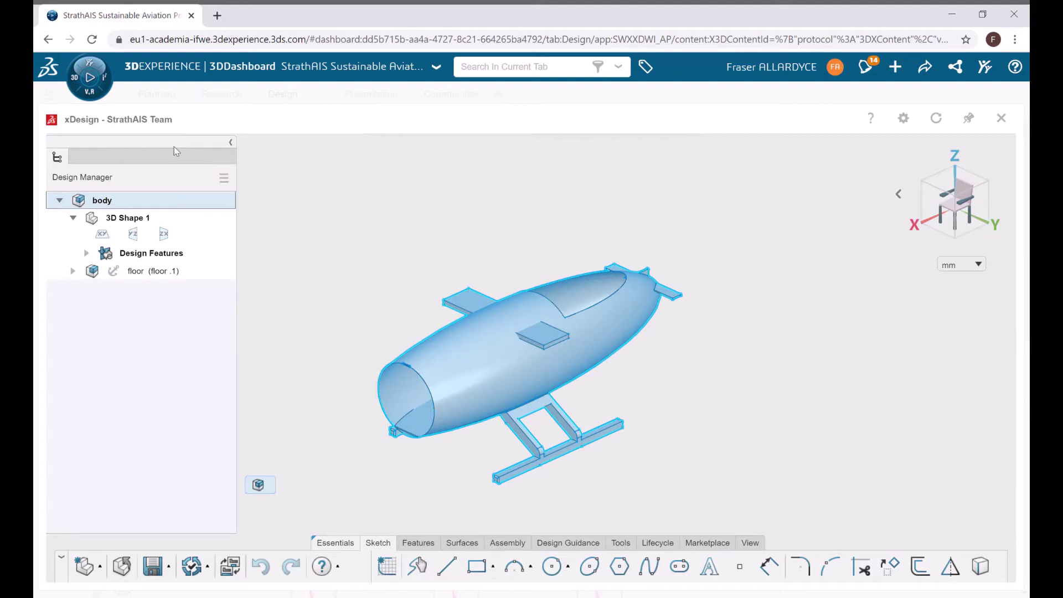
pyautogui.click(173, 148)
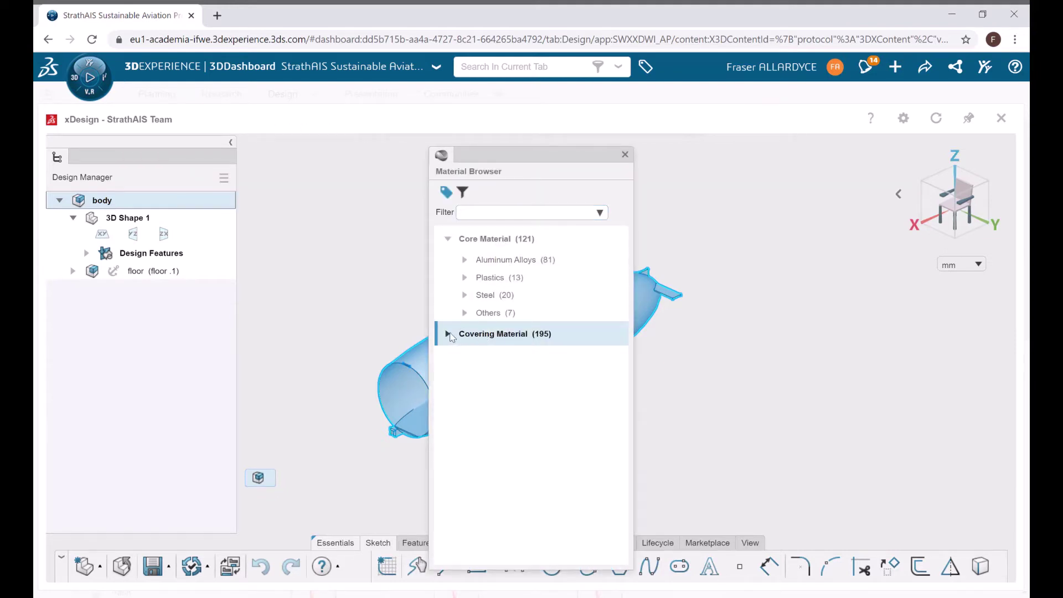
# Find Composite Plastic under Covering Material and apply Carbon Fiber Epoxy 2d to the body.
pyautogui.scroll(-5, 572, 351)
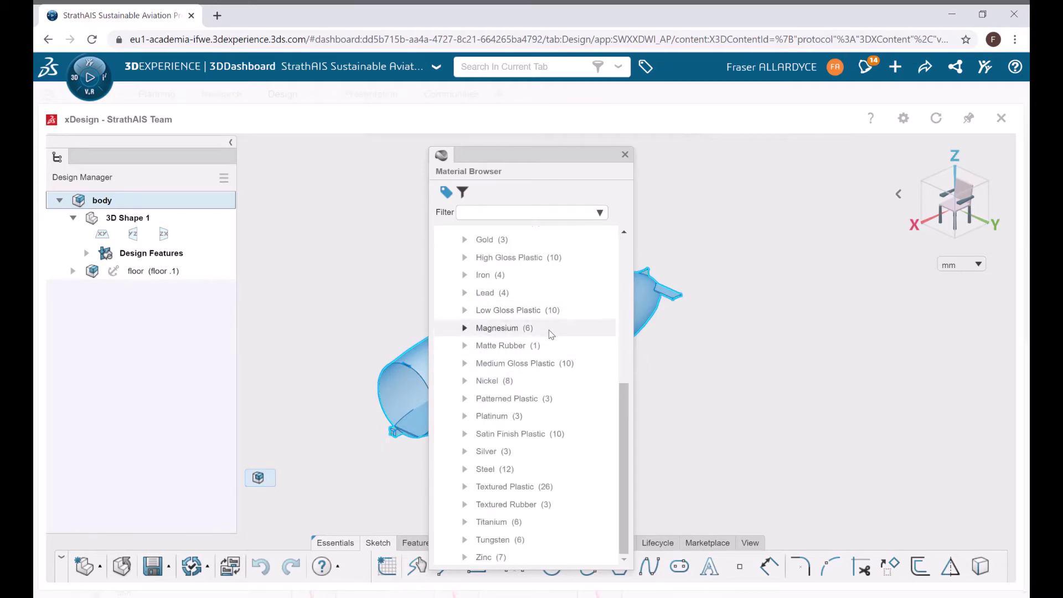
pyautogui.scroll(5, 551, 334)
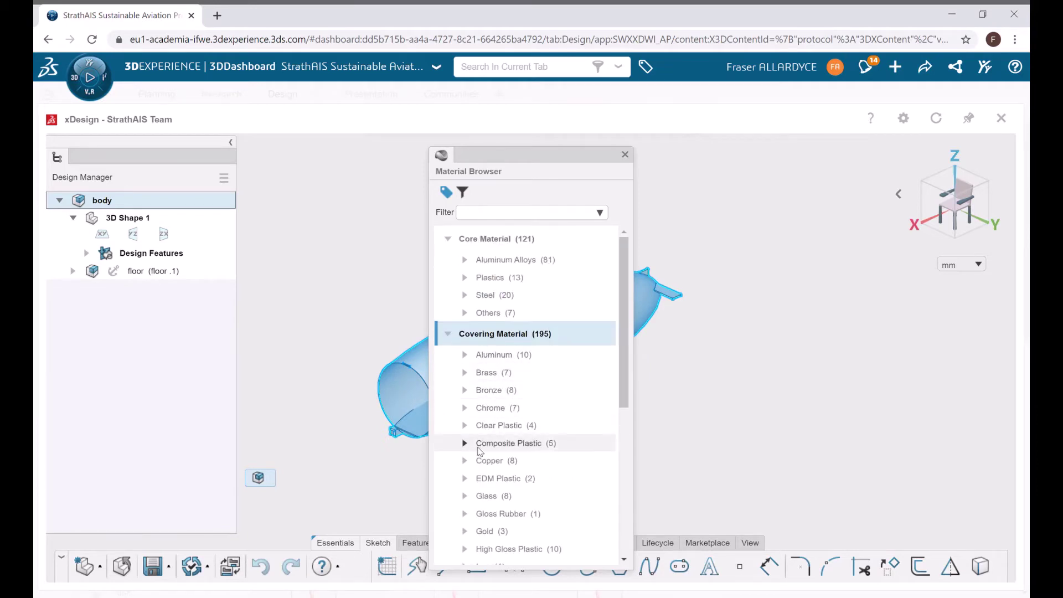
pyautogui.scroll(-2, 542, 427)
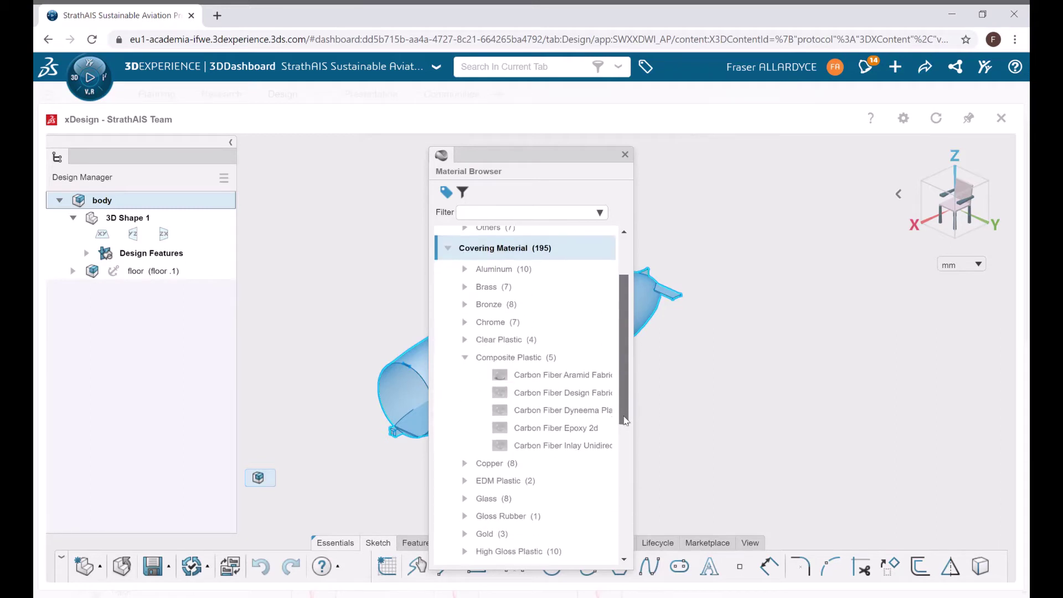
pyautogui.click(496, 410)
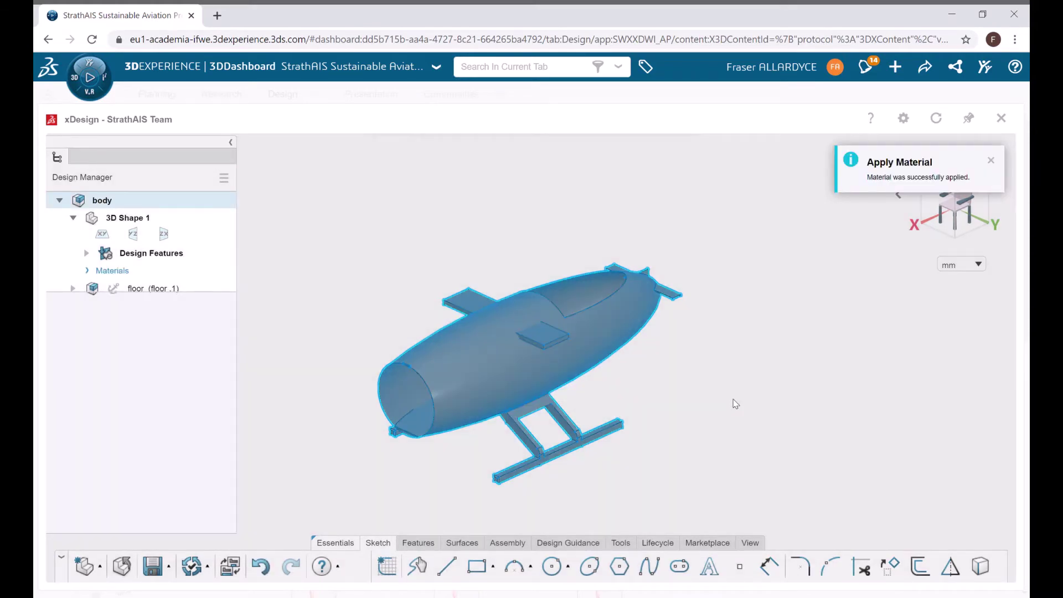
# Deselect the body and check its carbon-fibre finish in top, side and isometric views.
pyautogui.click(735, 403)
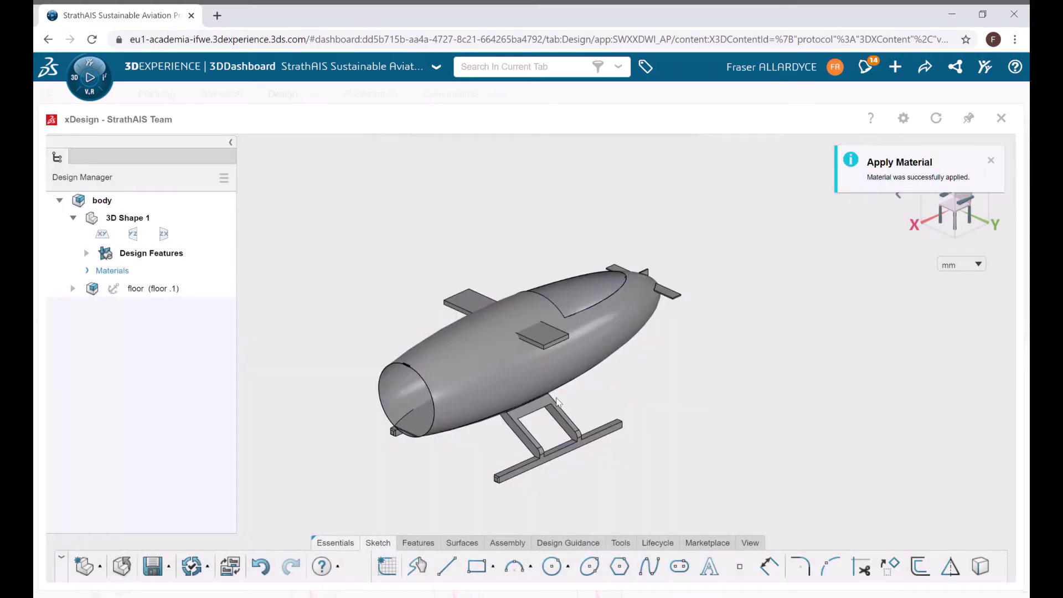
pyautogui.hotkey('ctrl', '5')
pyautogui.hotkey('ctrl', '3')
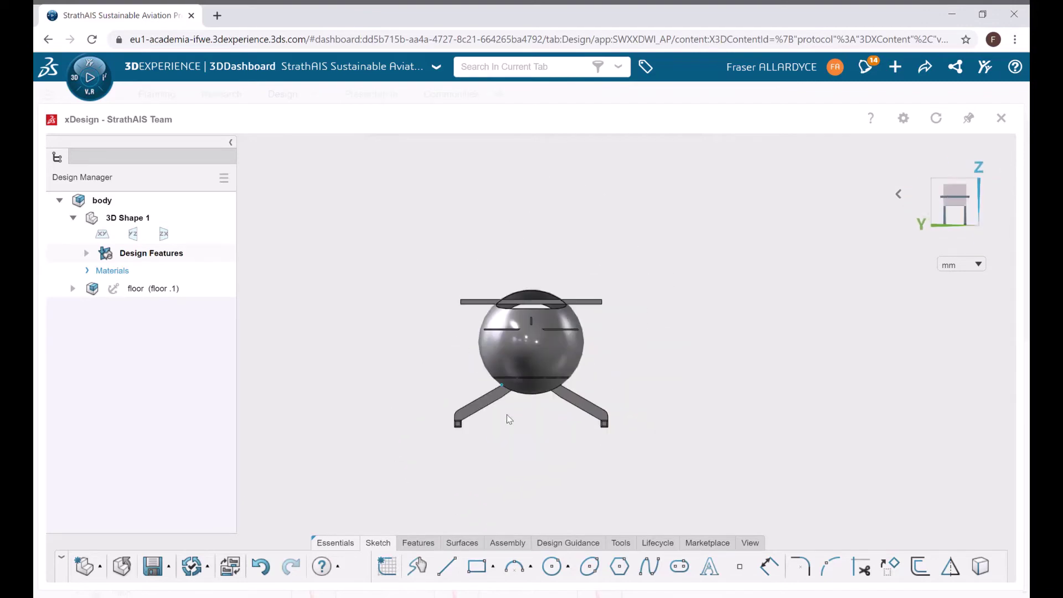
pyautogui.hotkey('ctrl', '7')
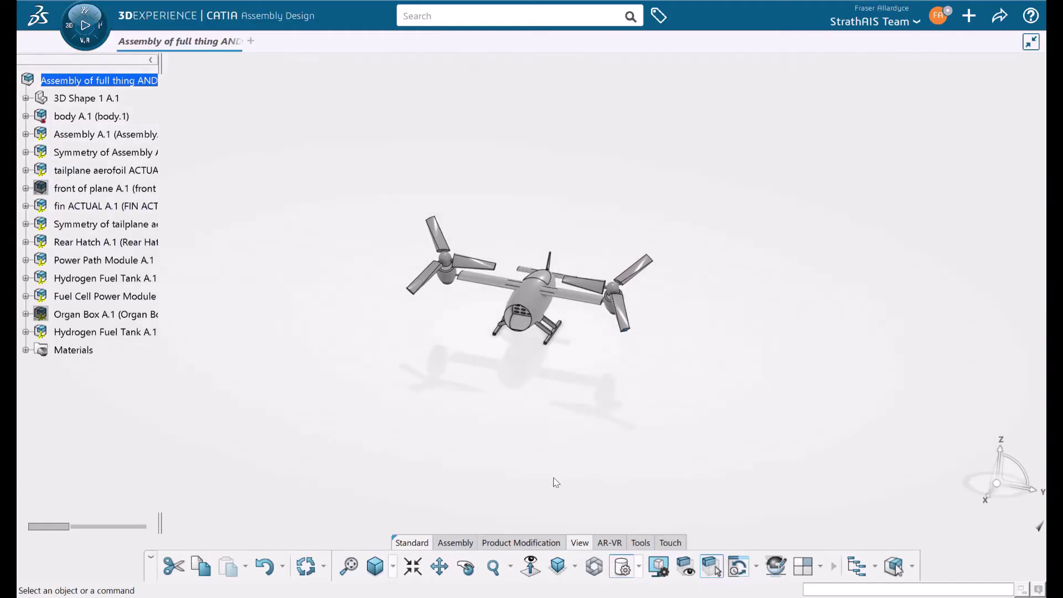
# Zoom in on the fuselage nose, then fit the whole aircraft back into view.
pyautogui.click(492, 565)
pyautogui.moveTo(559, 387); pyautogui.dragTo(550, 301)
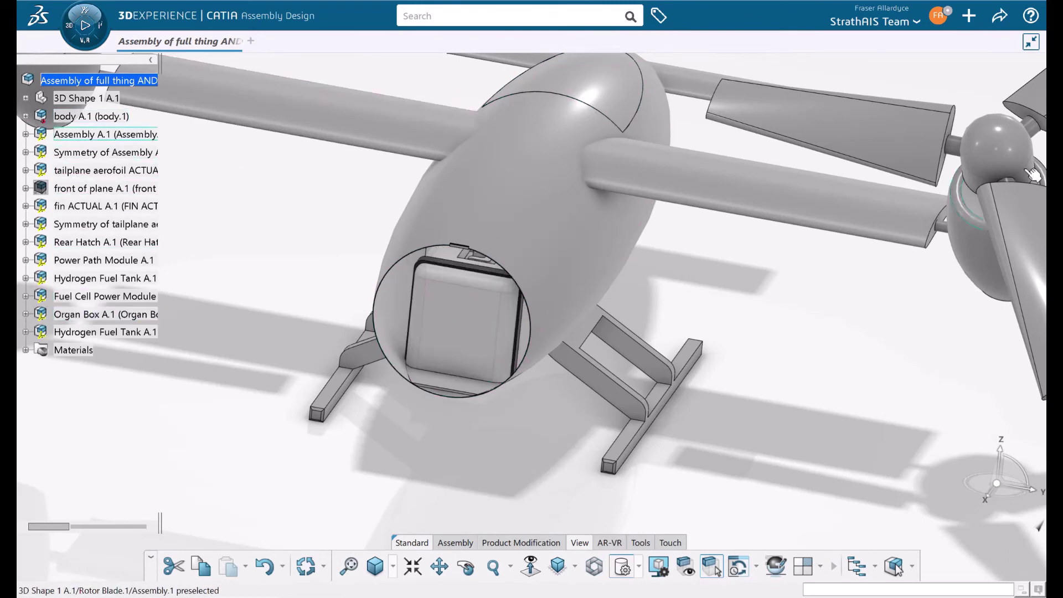
pyautogui.click(374, 565)
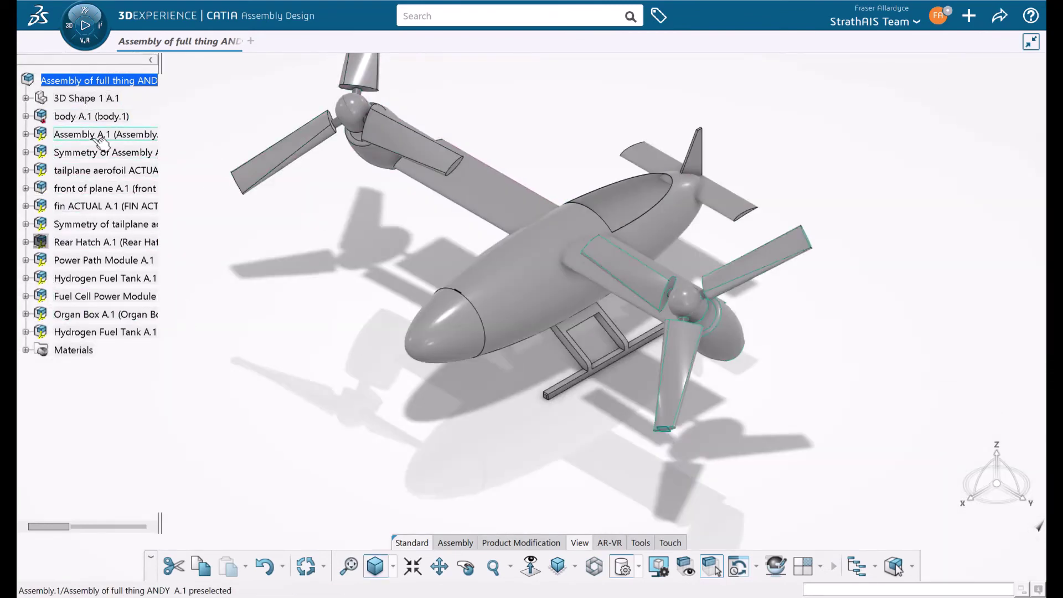
# Hide the fuselage body to expose the internal modules, restore it, and rotate to see the underside.
pyautogui.hotkey('ctrl', 'h')
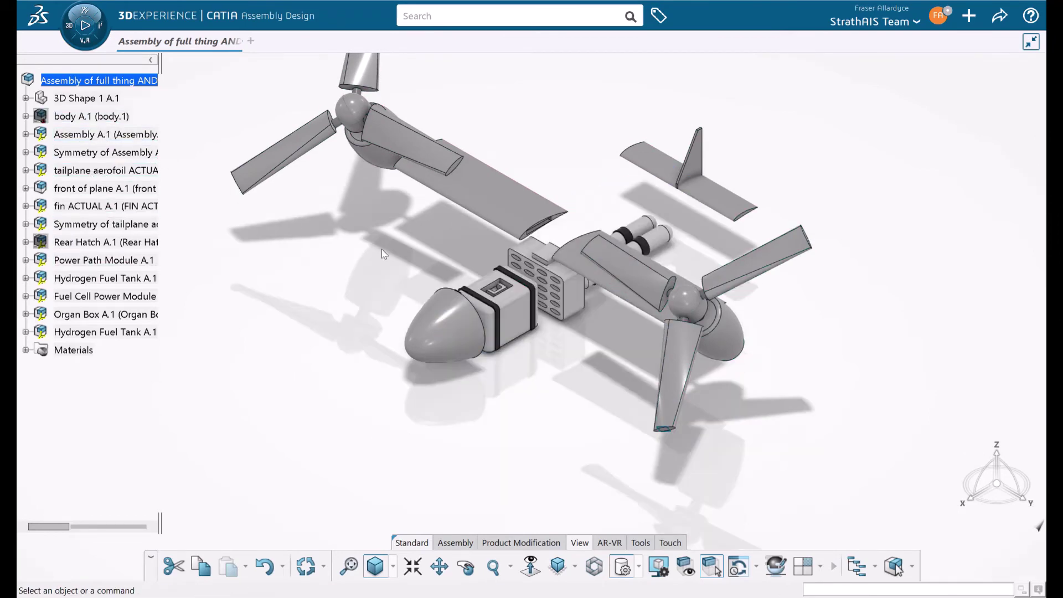
pyautogui.hotkey('ctrl', 'z')
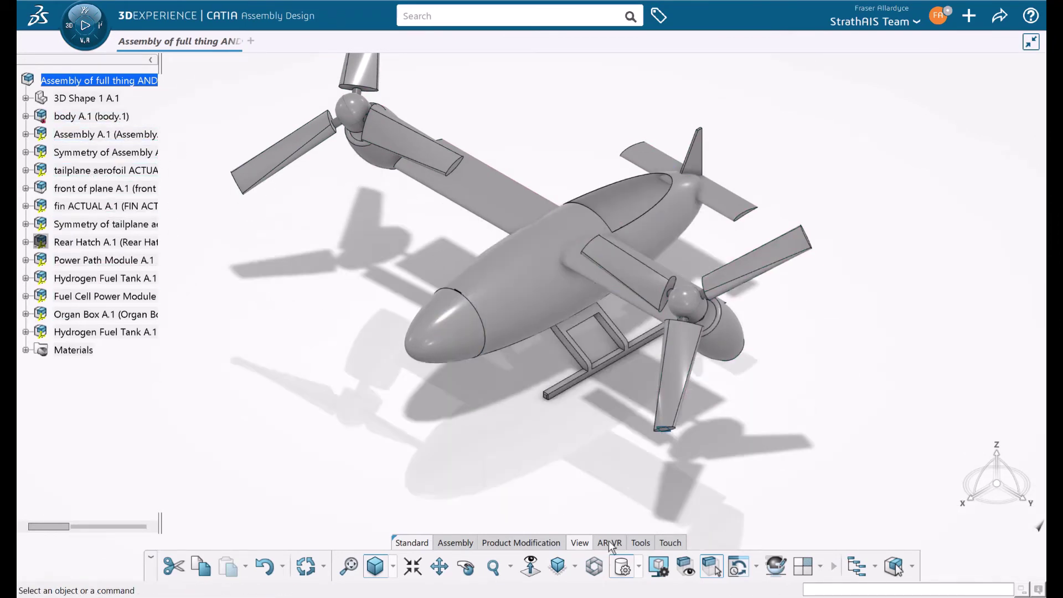
pyautogui.click(466, 566)
pyautogui.moveTo(387, 332); pyautogui.dragTo(466, 449)
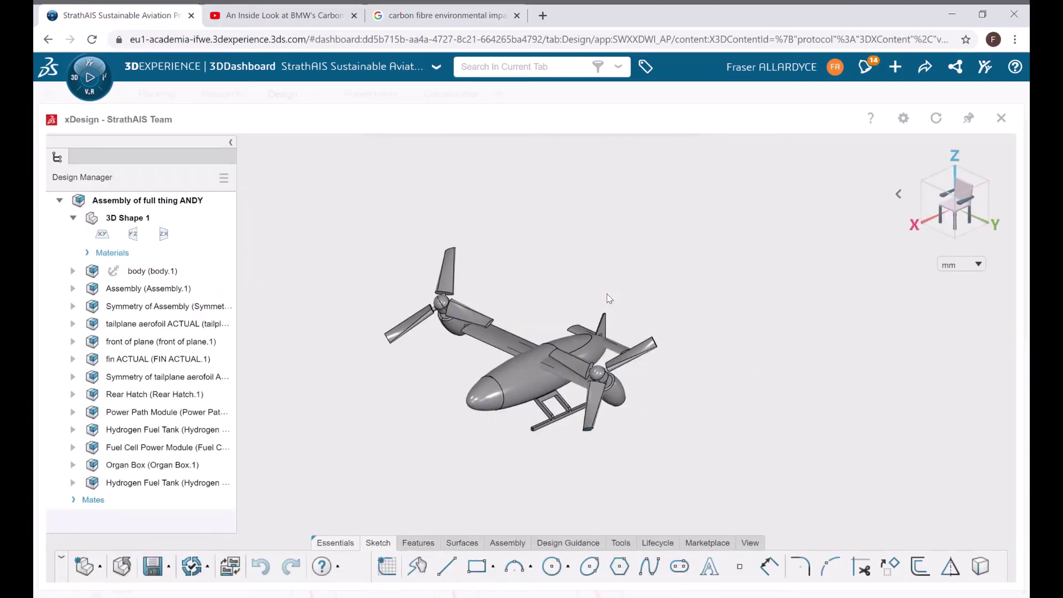
# Hide the body, select the front of plane nose, and check front and isometric views.
pyautogui.click(135, 275)
pyautogui.click(194, 231)
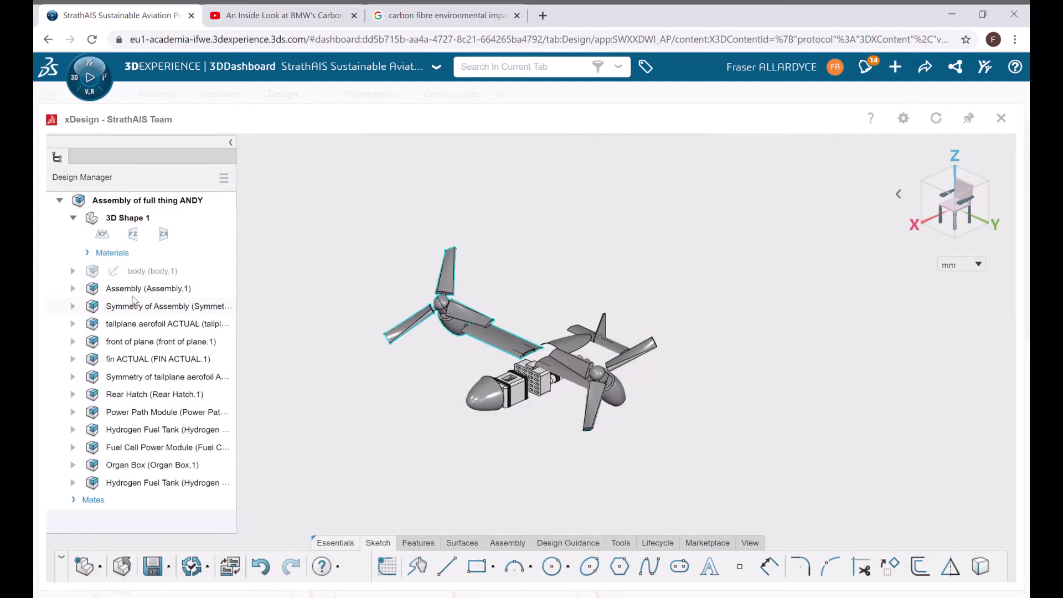
pyautogui.click(113, 341)
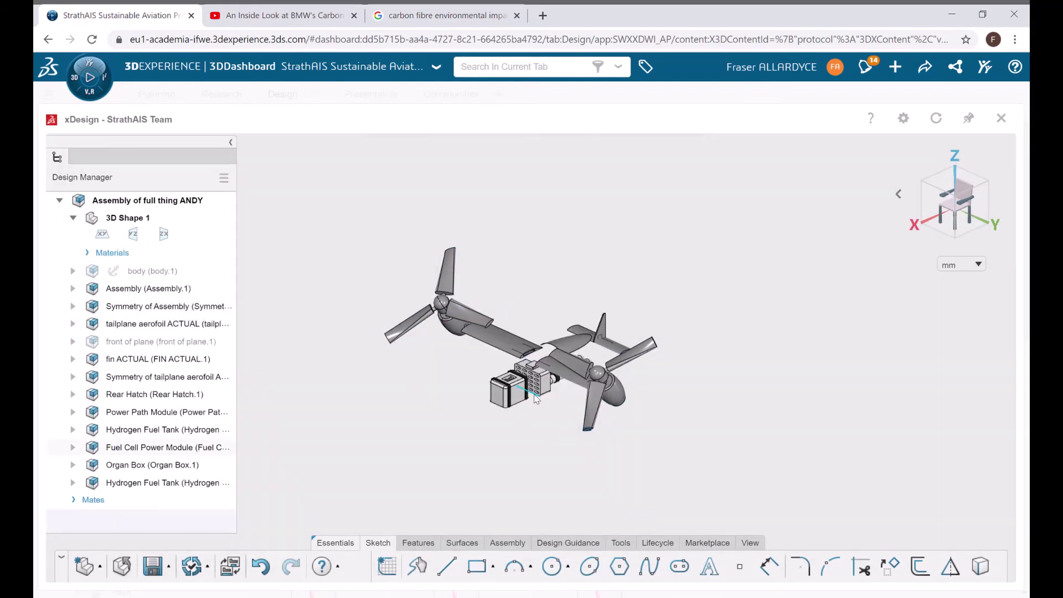
pyautogui.hotkey('ctrl', '1')
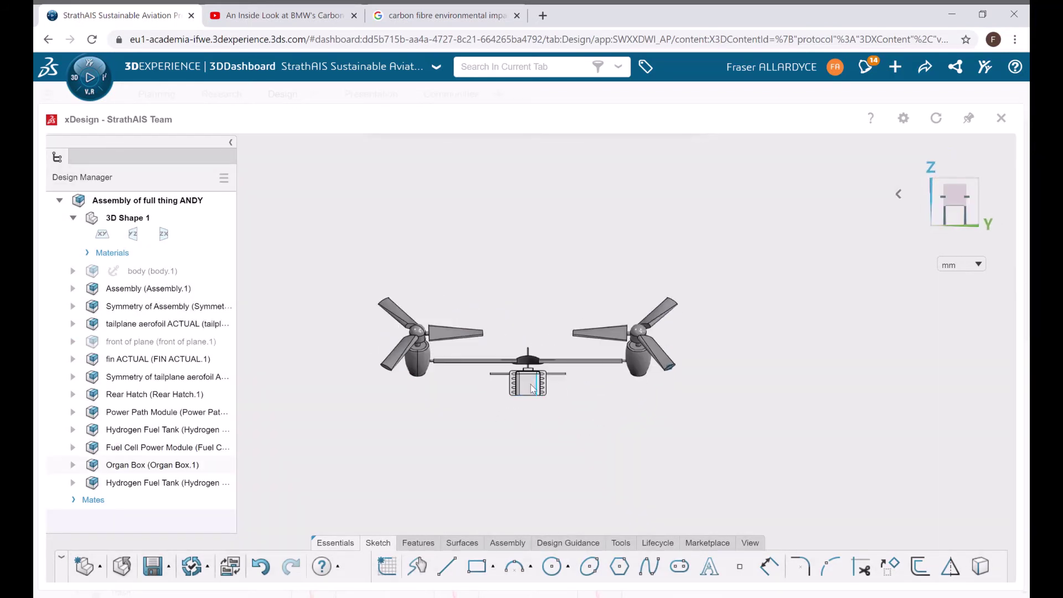
pyautogui.hotkey('ctrl', '7')
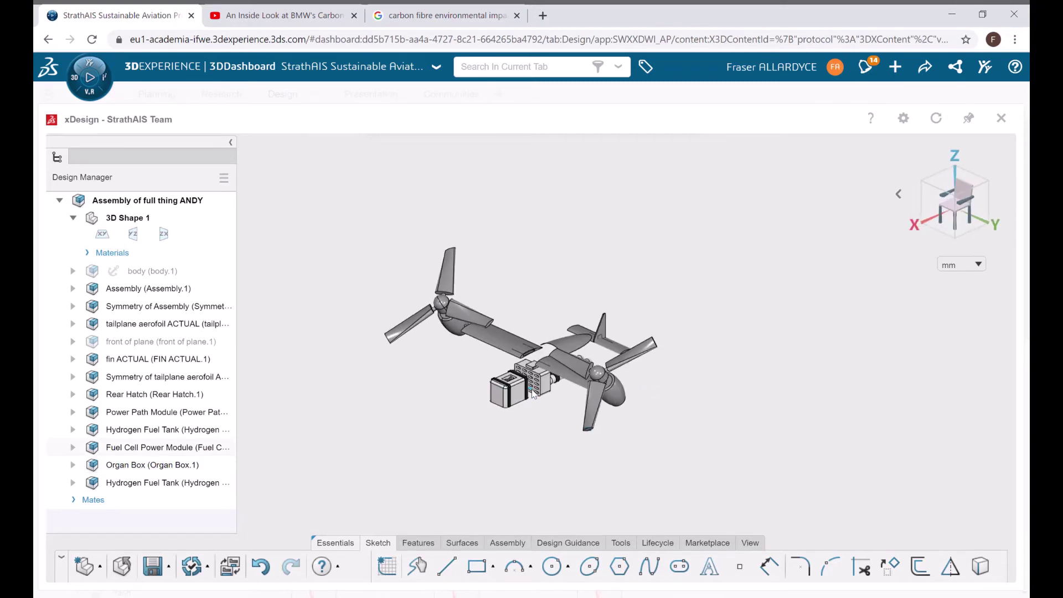
# Step through the standard views, ending on a top view fitted to the whole aircraft.
pyautogui.scroll(5, 542, 387)
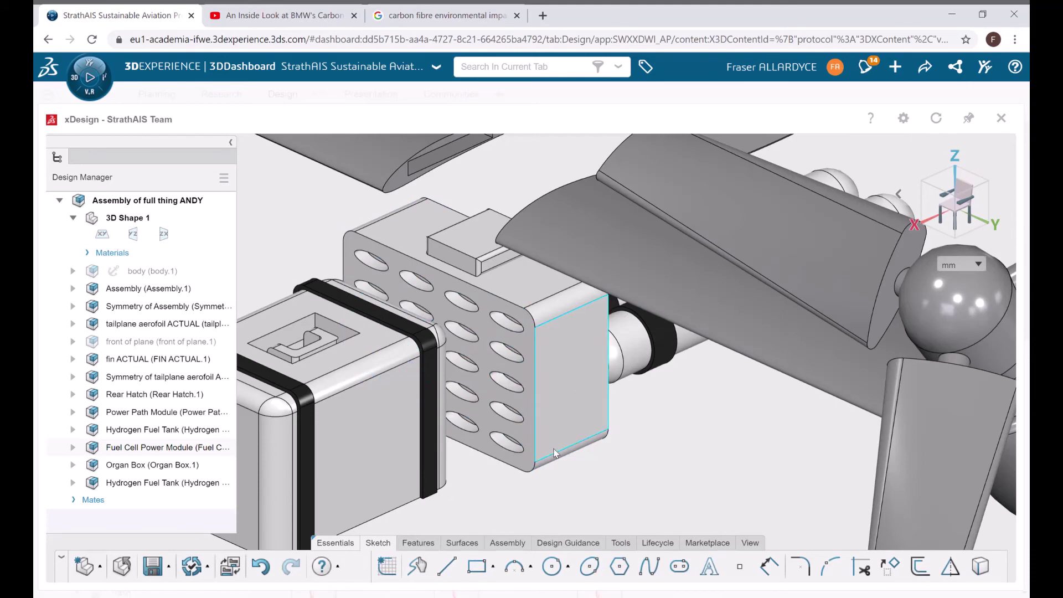
pyautogui.hotkey('ctrl', '1')
pyautogui.hotkey('ctrl', '3')
pyautogui.hotkey('ctrl', '4')
pyautogui.hotkey('ctrl', '2')
pyautogui.hotkey('ctrl', '5')
pyautogui.press('f')
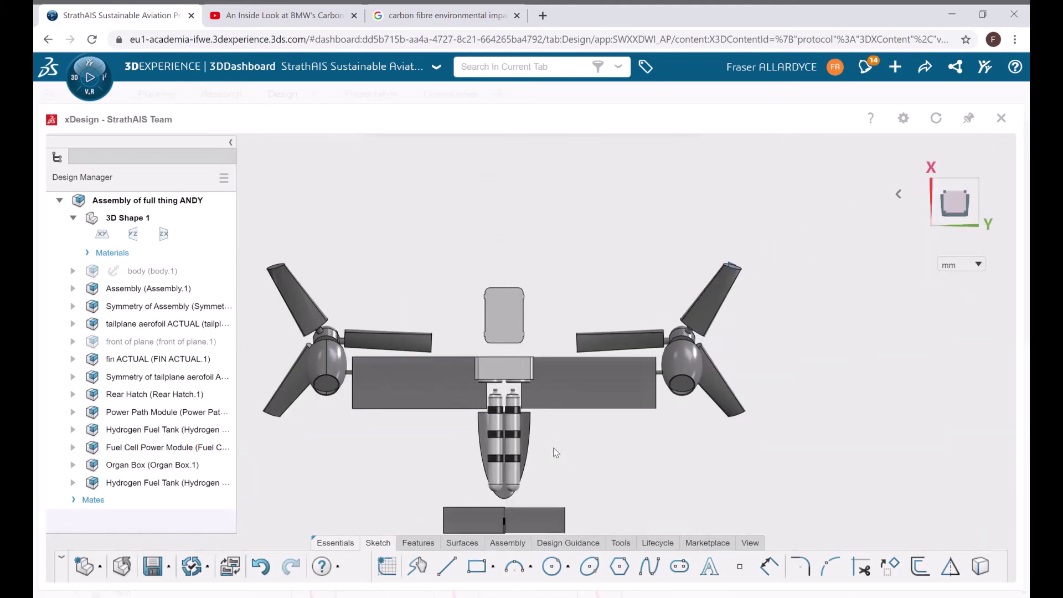
# View the aircraft from below and hide the rear hatch to reveal the hydrogen fuel tanks.
pyautogui.hotkey('ctrl', '6')
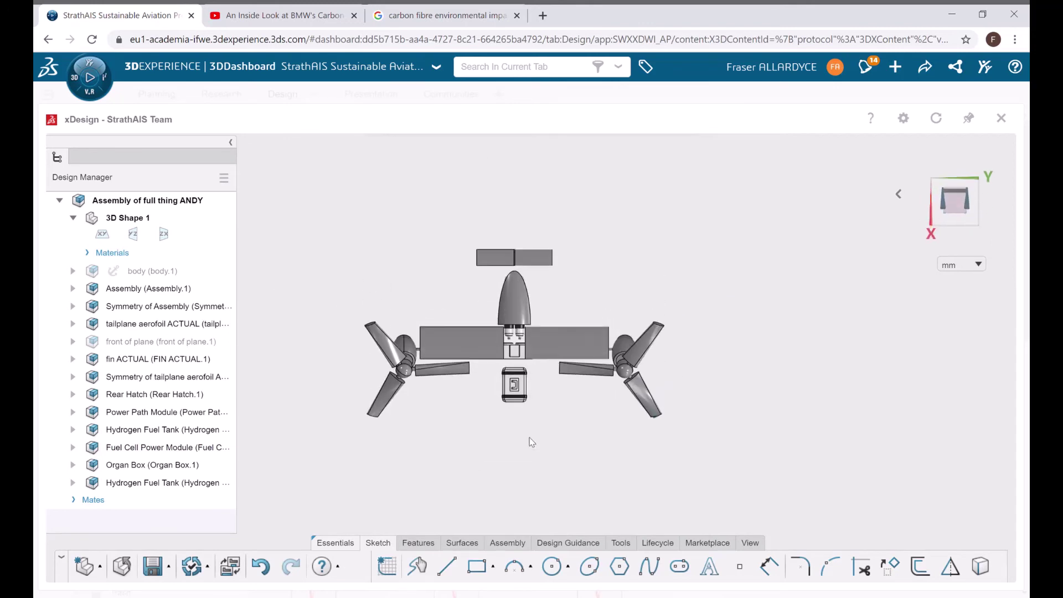
pyautogui.click(518, 293)
pyautogui.click(568, 265)
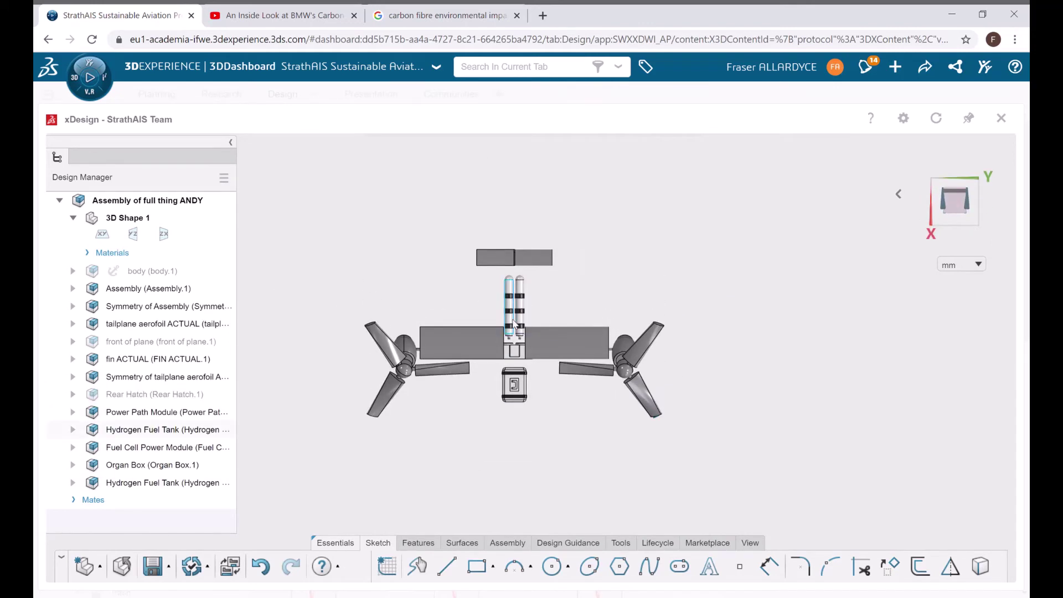
pyautogui.scroll(-4, 513, 323)
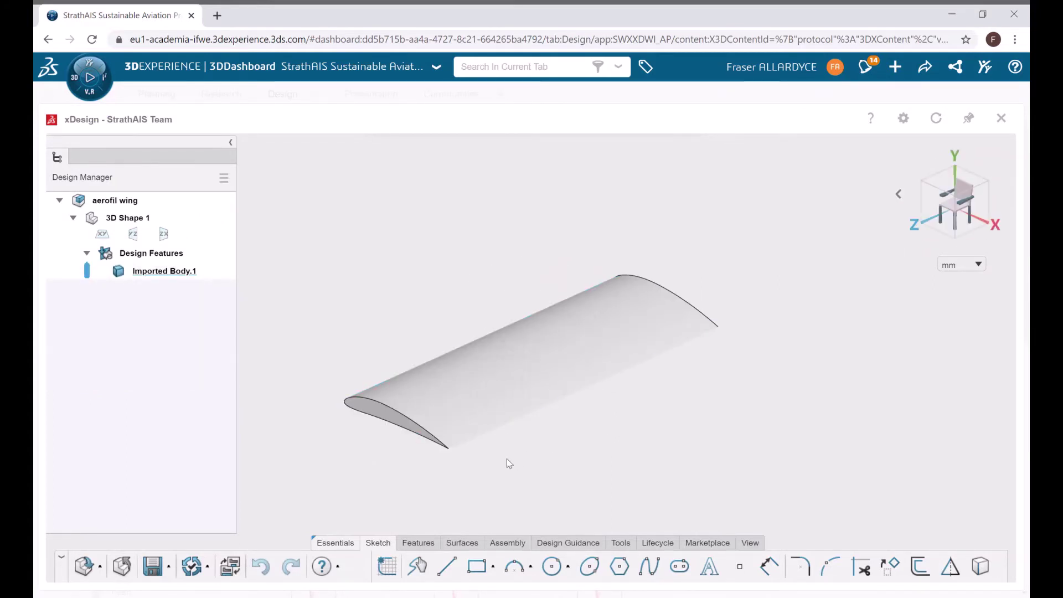
# Rotate the view to inspect the aerofil wing's airfoil profile, then turn the rotor blades about the hub.
pyautogui.click(747, 544)
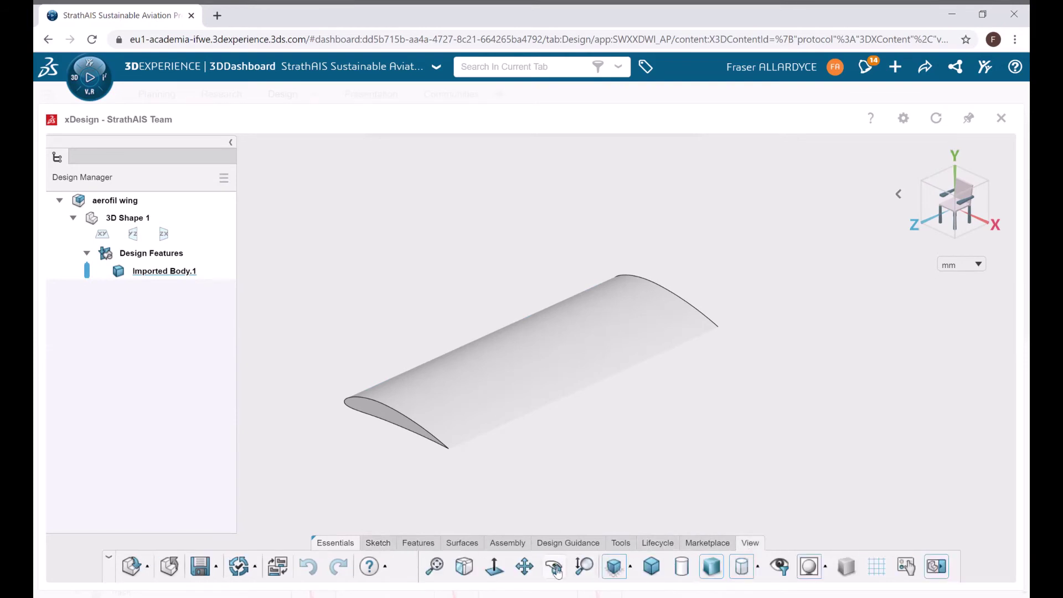
pyautogui.moveTo(544, 441); pyautogui.dragTo(819, 381)
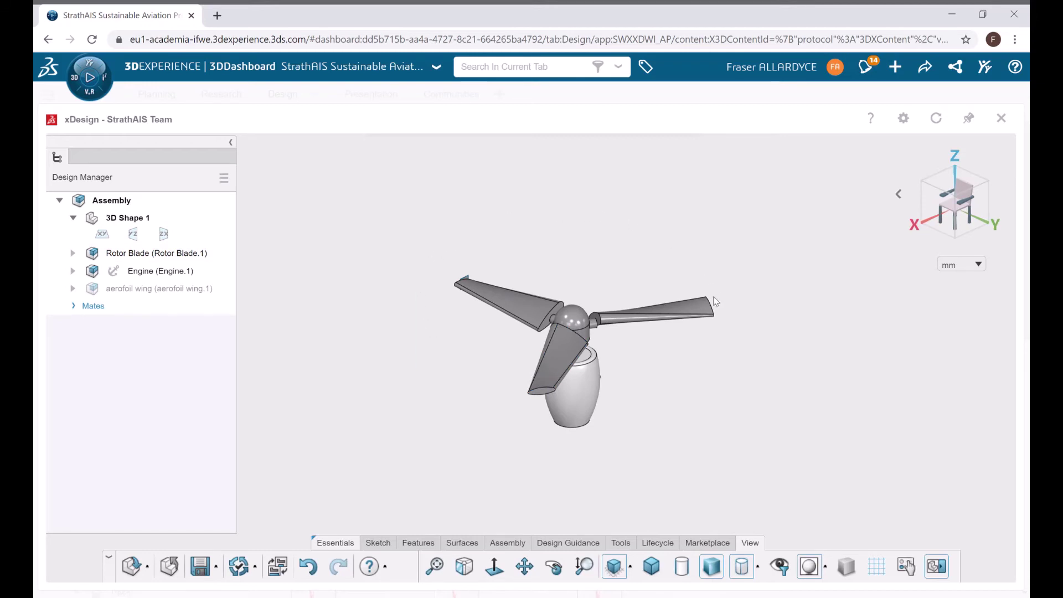
pyautogui.moveTo(715, 315); pyautogui.dragTo(622, 592)
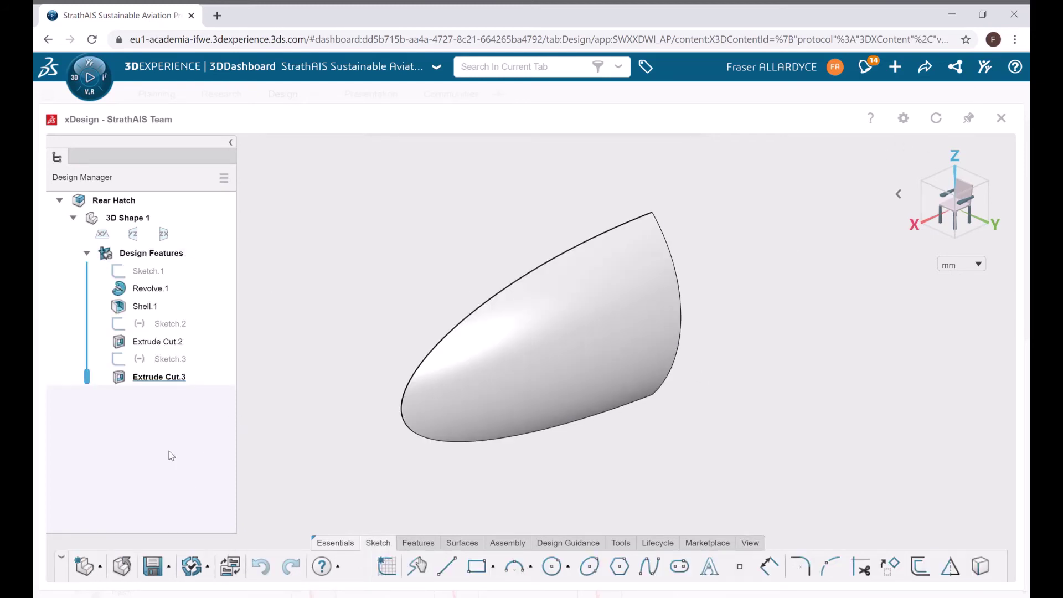
# Orbit the Rear Hatch part with free rotation to inspect its other sides.
pyautogui.click(751, 543)
pyautogui.click(554, 565)
pyautogui.moveTo(568, 511); pyautogui.dragTo(611, 350)
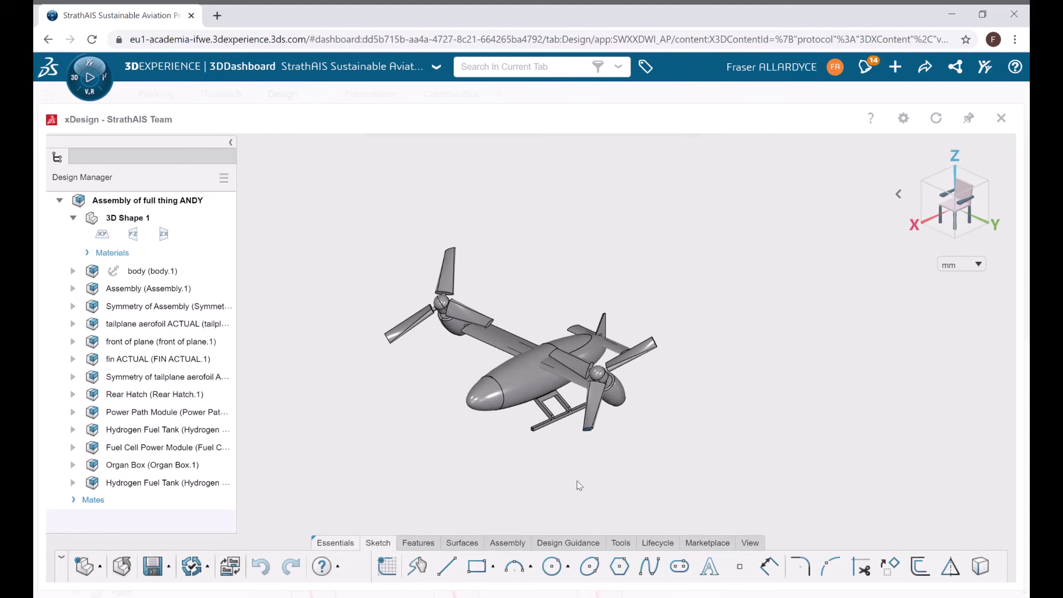
# From a front view tilted to look from above, hide the Rear Hatch.
pyautogui.hotkey('ctrl', '4')
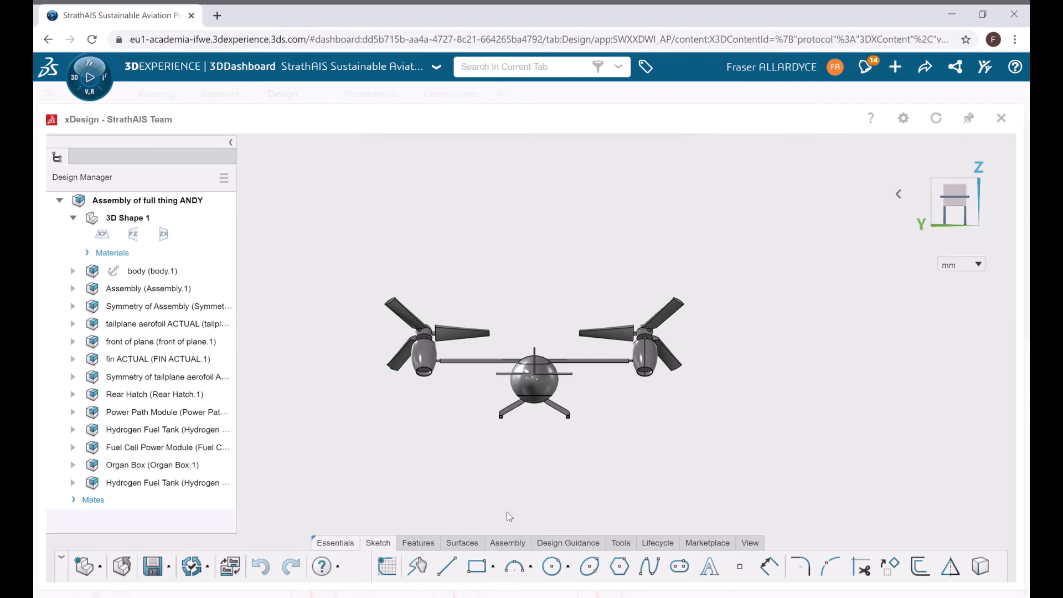
pyautogui.click(750, 543)
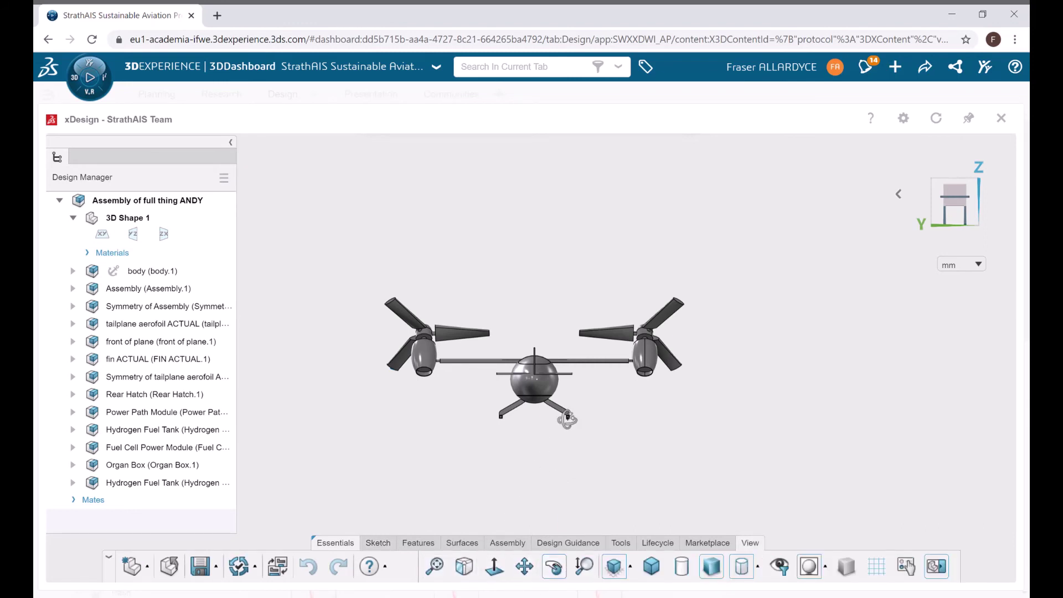
pyautogui.moveTo(566, 419); pyautogui.dragTo(572, 489)
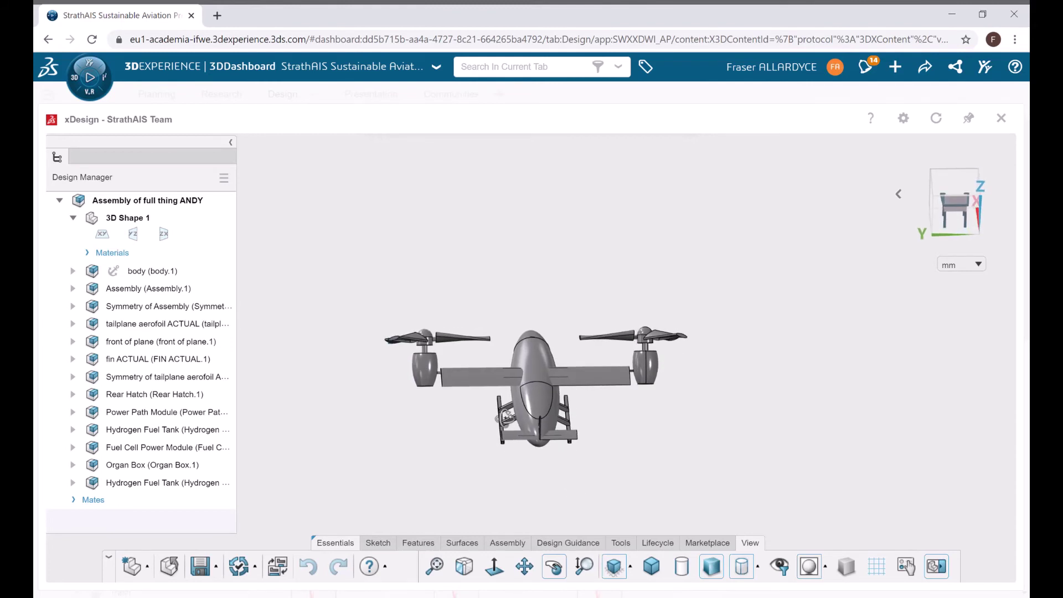
pyautogui.scroll(5, 505, 418)
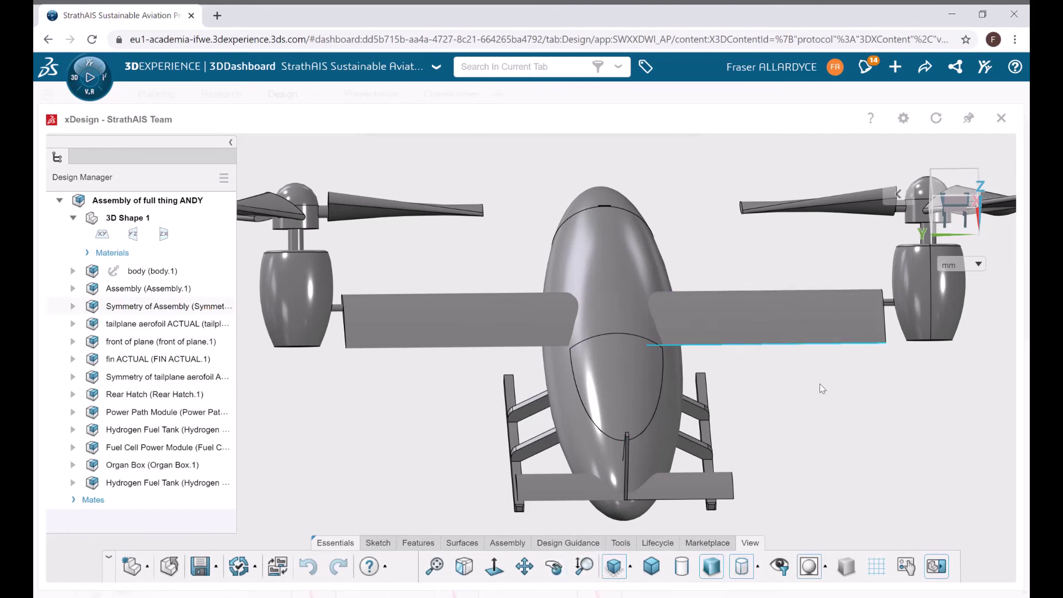
pyautogui.click(630, 380)
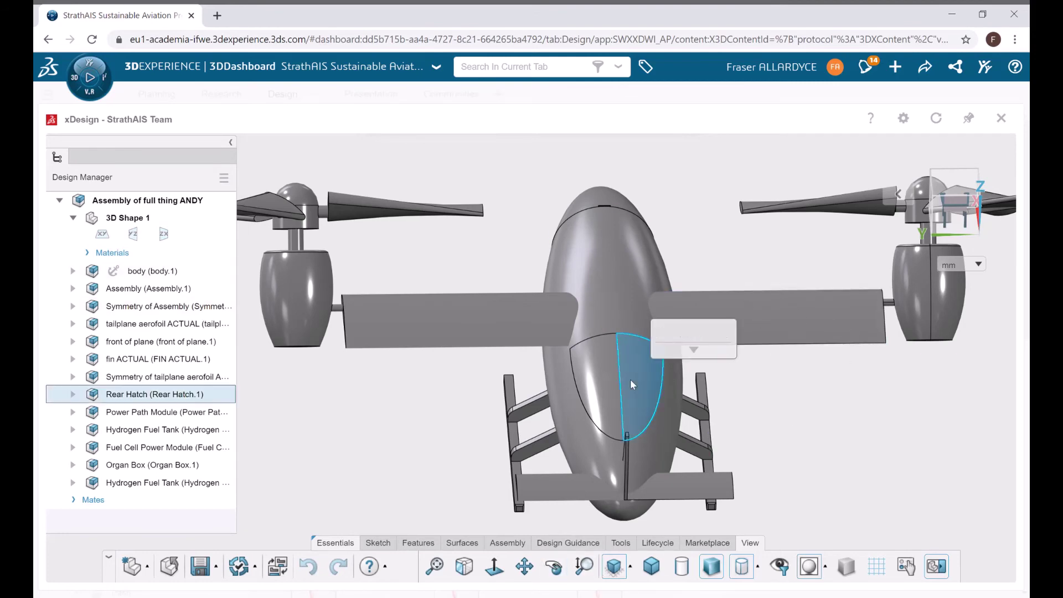
pyautogui.click(642, 404)
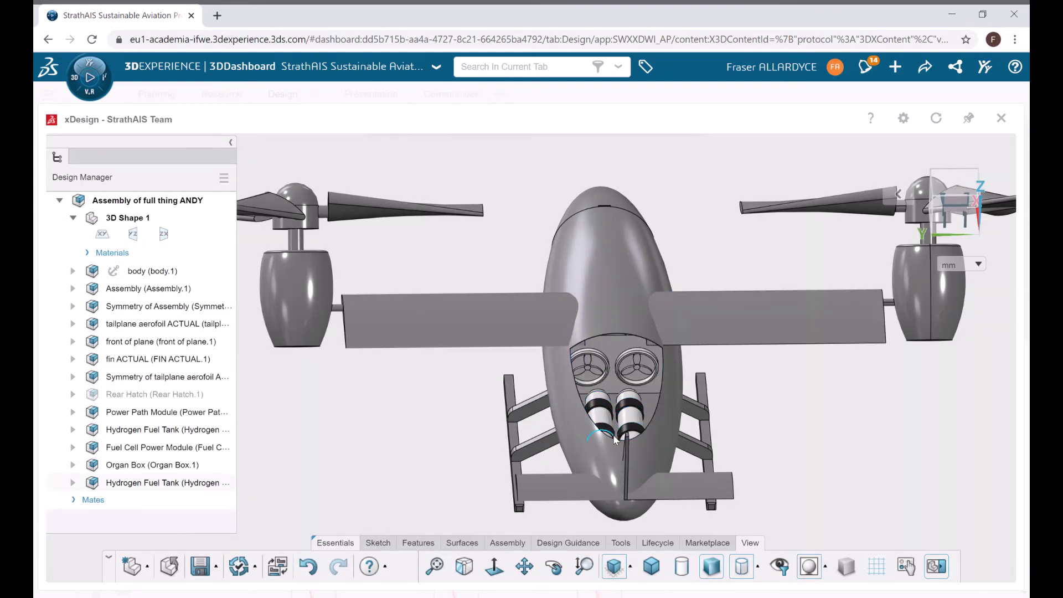
# In top view, hide body.1 to expose the fuselage internals.
pyautogui.hotkey('ctrl', '5')
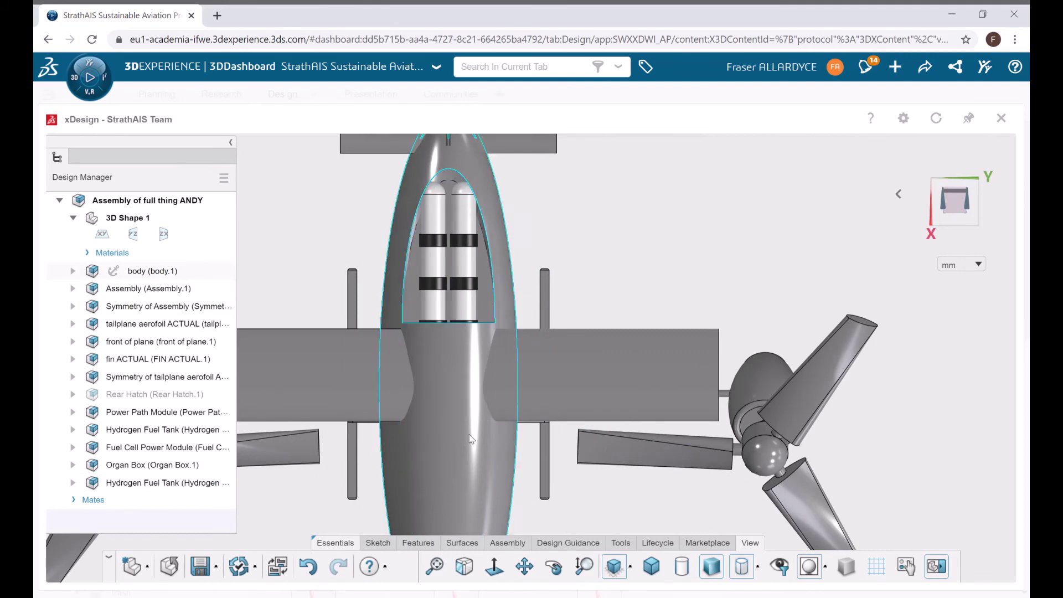
pyautogui.click(489, 371)
pyautogui.click(520, 379)
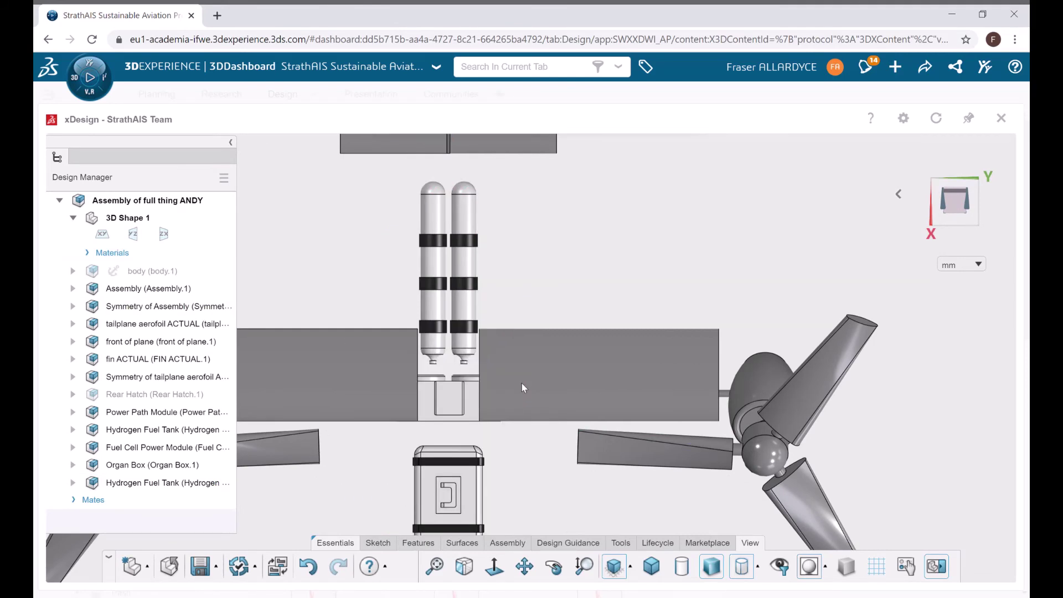
# Orbit the exposed fuel tanks, fuel cell and organ box to an oblique angle.
pyautogui.hotkey('ctrl', '7')
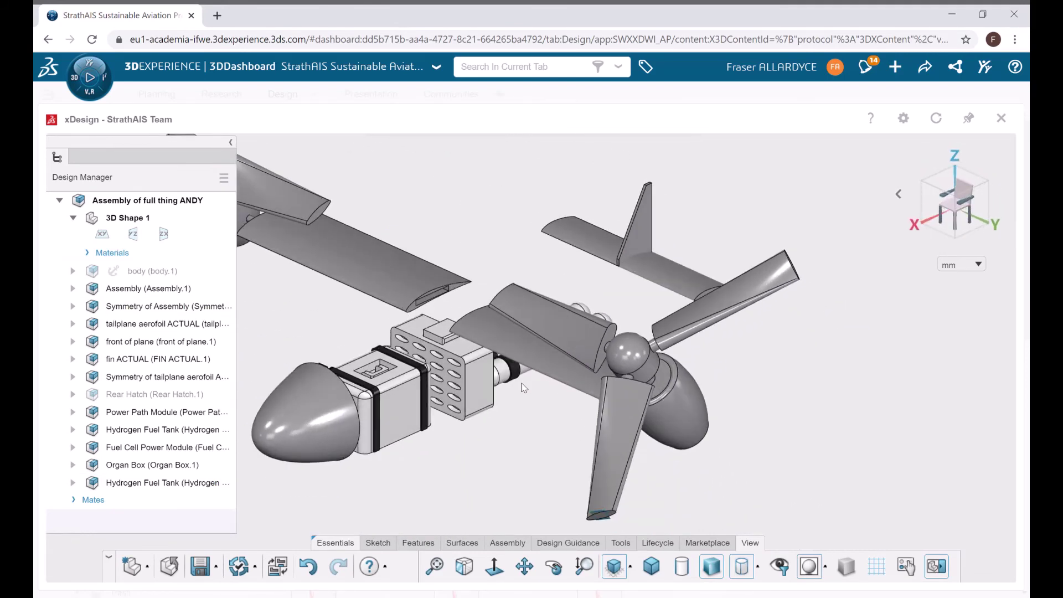
pyautogui.hotkey('ctrl', '3')
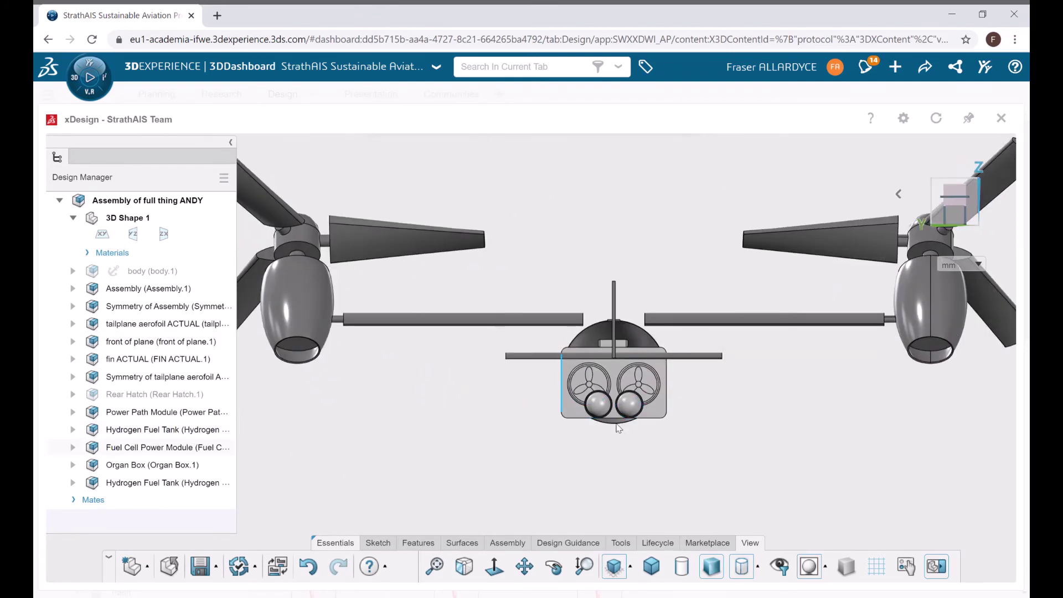
pyautogui.click(553, 566)
pyautogui.moveTo(577, 505); pyautogui.dragTo(733, 512)
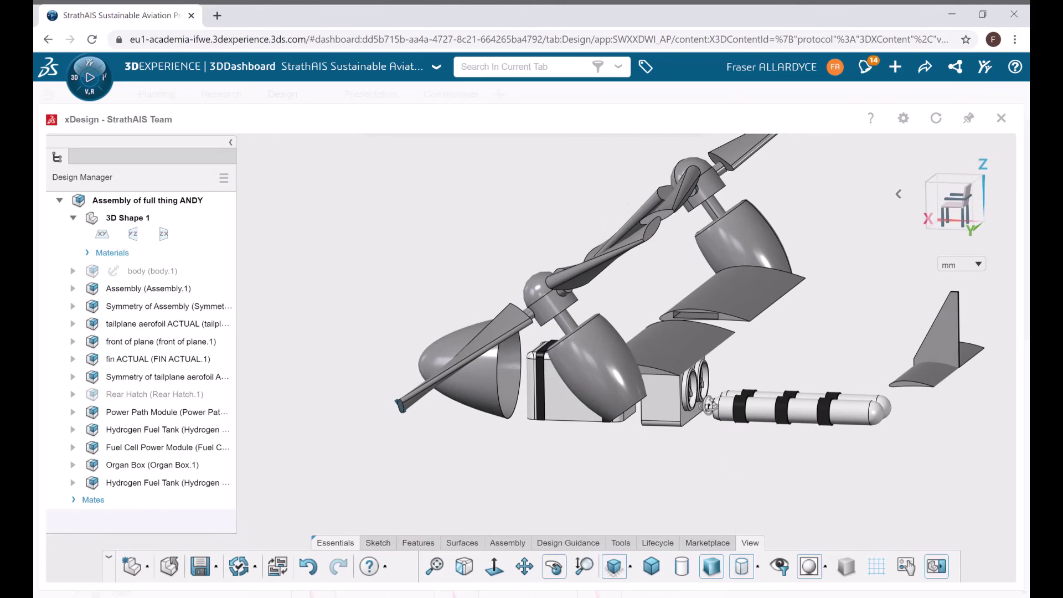